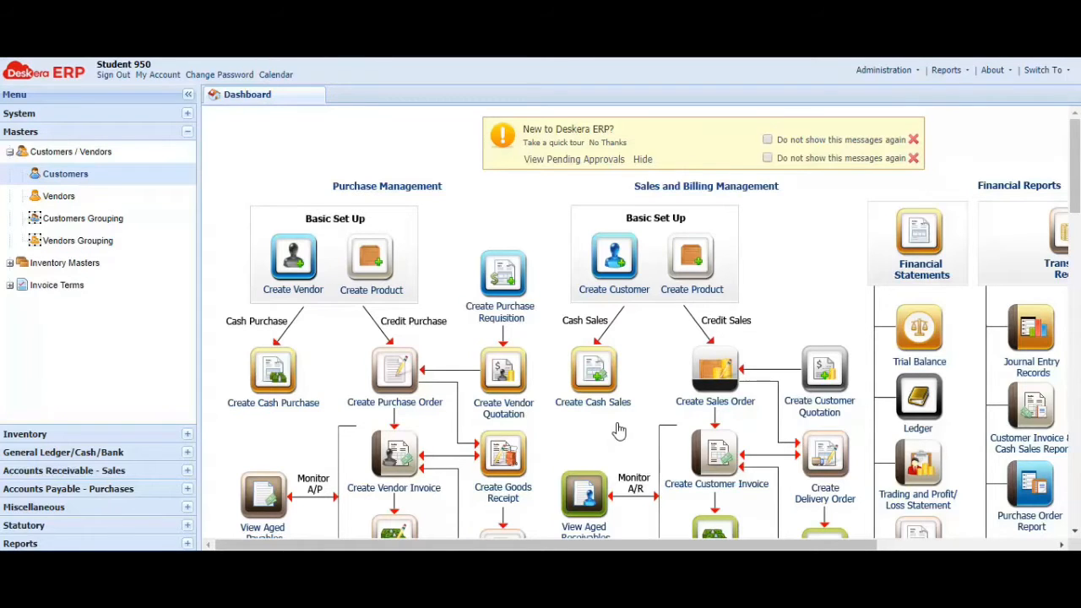
# Step: Collapse the Customers / Vendors group and the Masters section, and dismiss both dashboard notifications
pyautogui.click(9, 152)
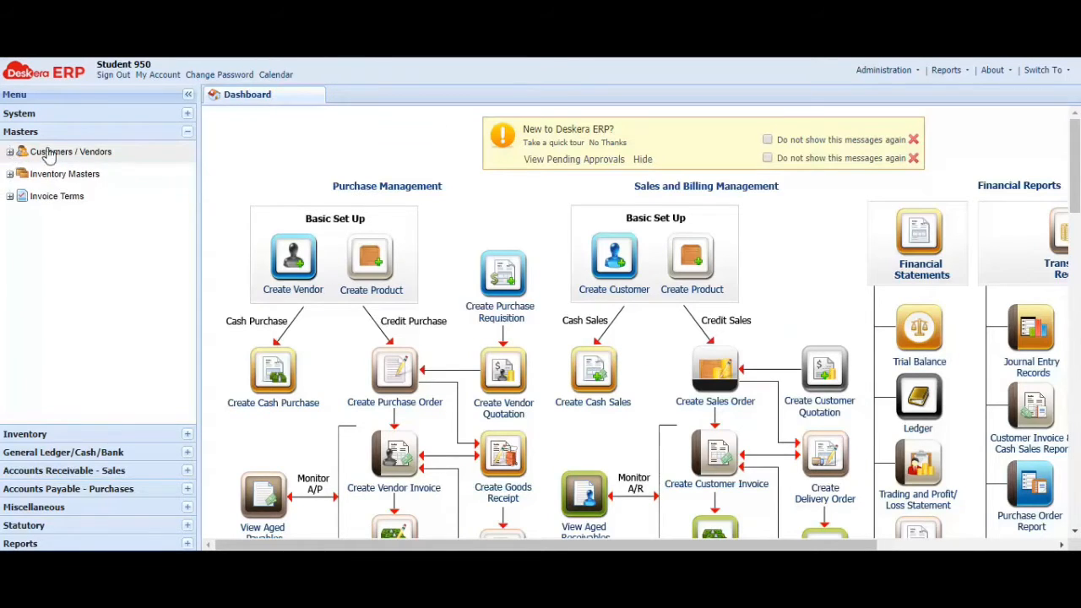
pyautogui.click(186, 132)
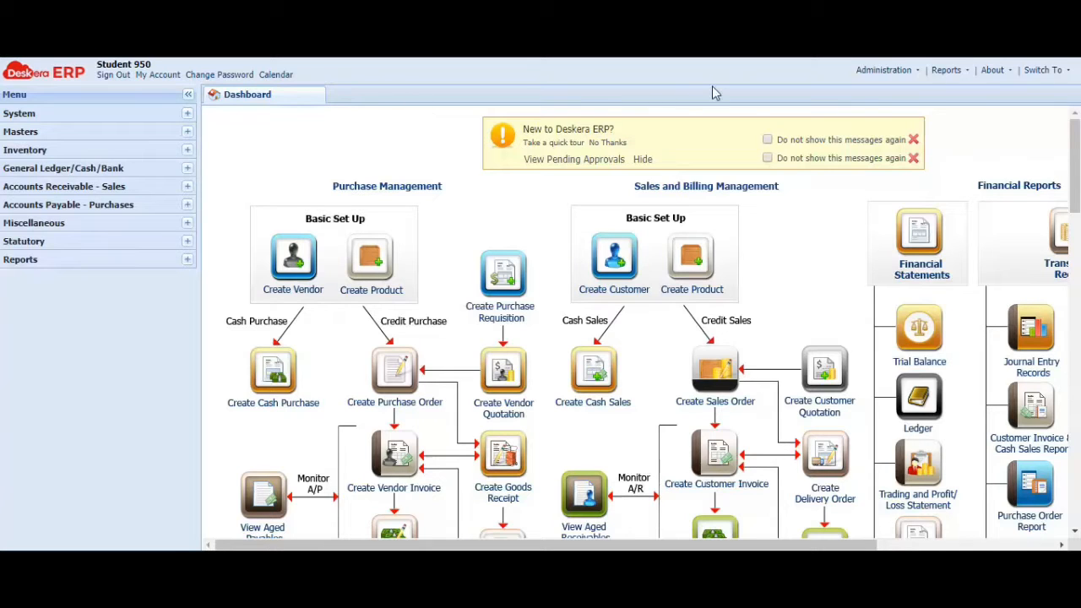
pyautogui.click(914, 140)
pyautogui.click(914, 137)
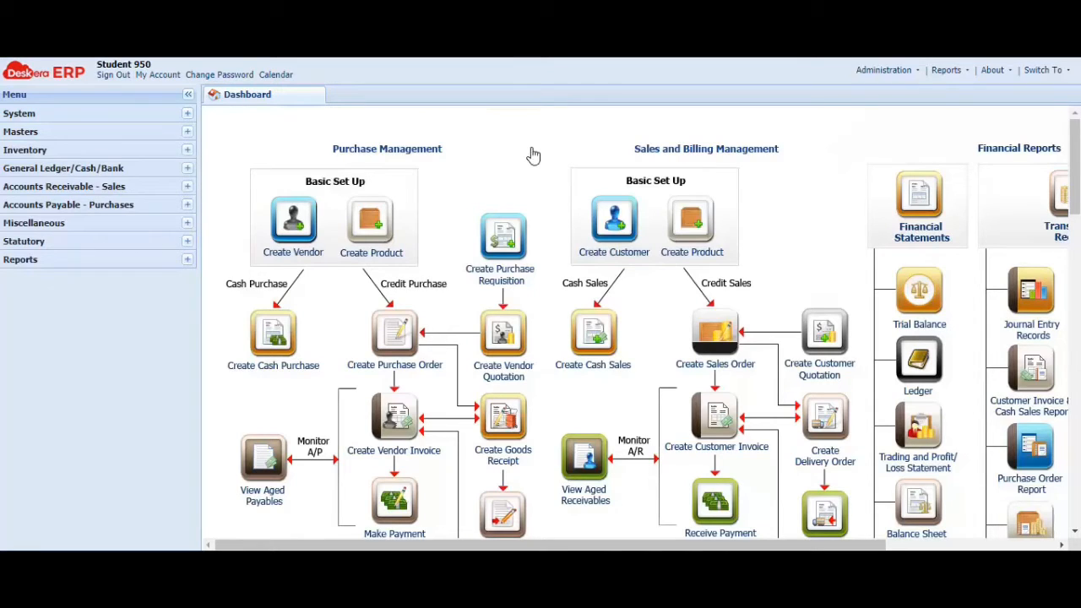
# Step: Open the Proforma Invoice / Quotation list under Accounts Receivable - Sales entries and start a new customer quotation
pyautogui.click(187, 187)
pyautogui.click(9, 207)
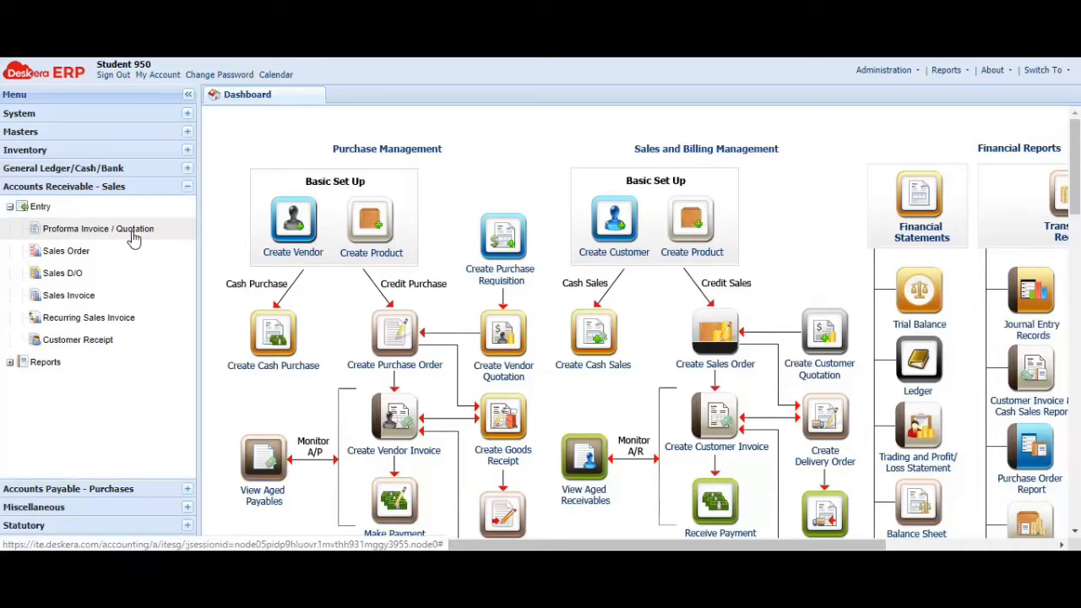
pyautogui.click(133, 229)
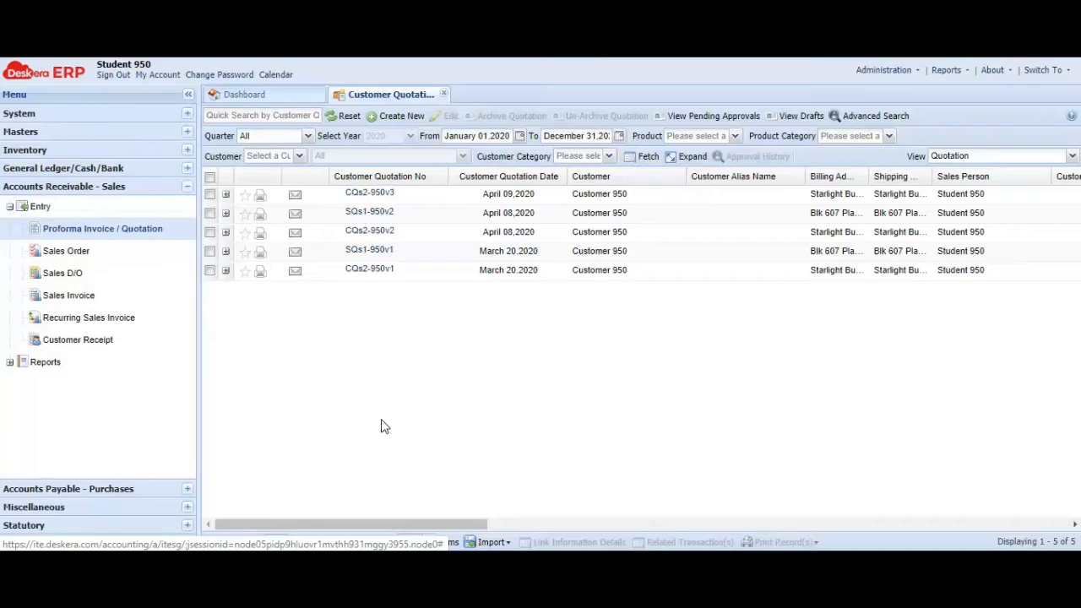
pyautogui.click(394, 117)
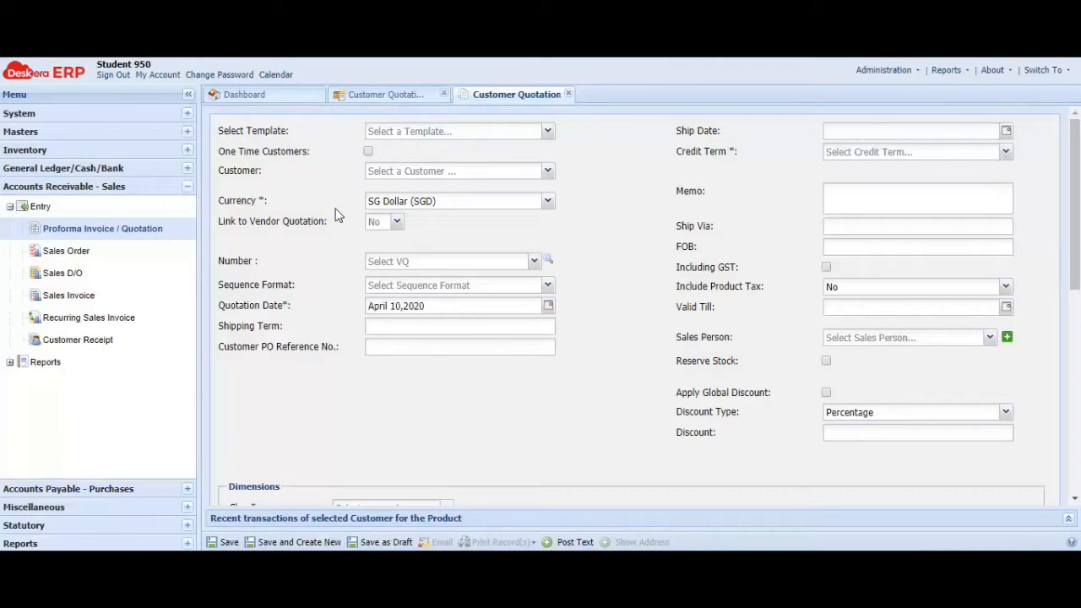
# Step: Select Customer 950 as the customer of the quotation
pyautogui.click(550, 172)
pyautogui.click(548, 171)
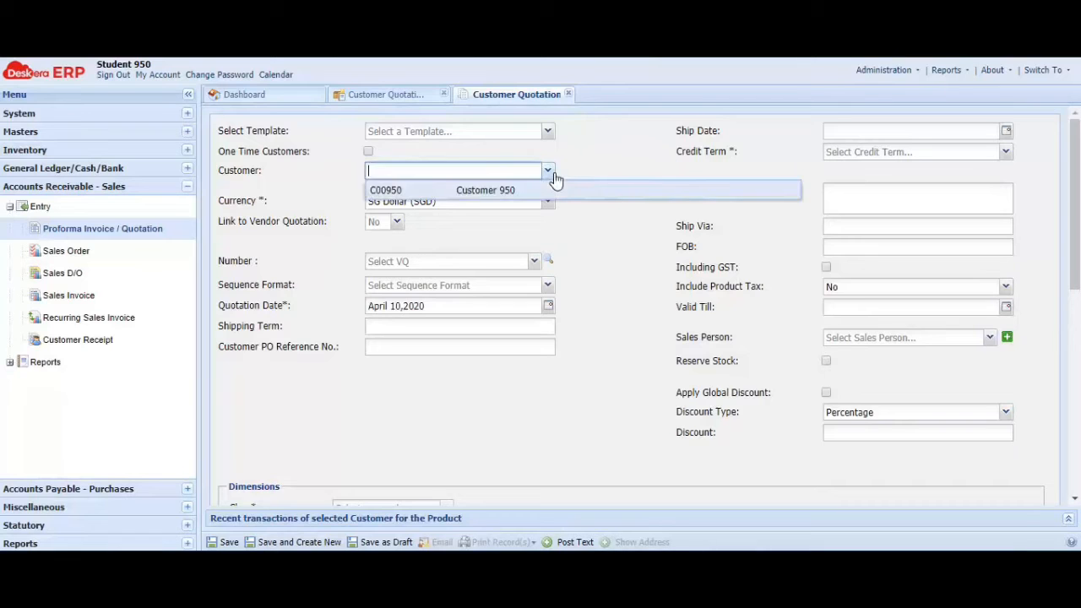
pyautogui.click(511, 192)
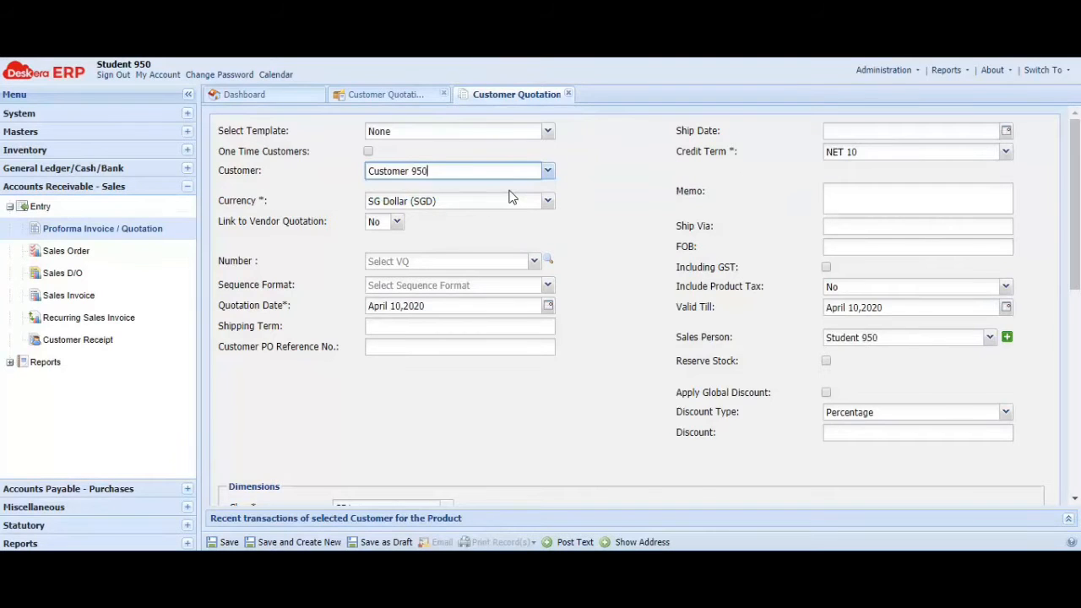
pyautogui.click(604, 181)
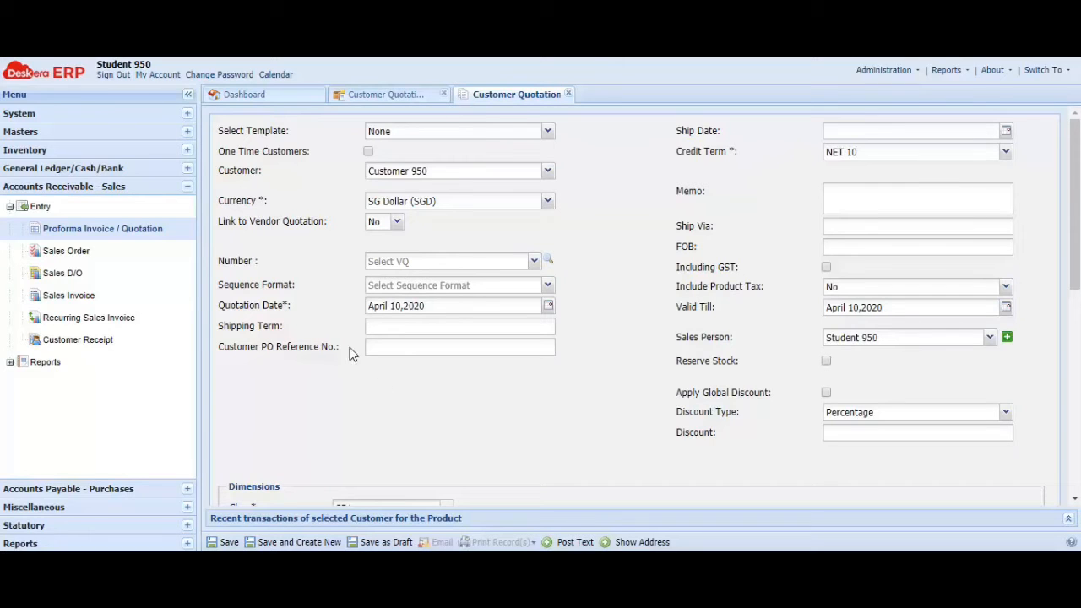
# Step: Set the sequence format to NA and enter CQs2-950v4 as the quotation number
pyautogui.click(548, 284)
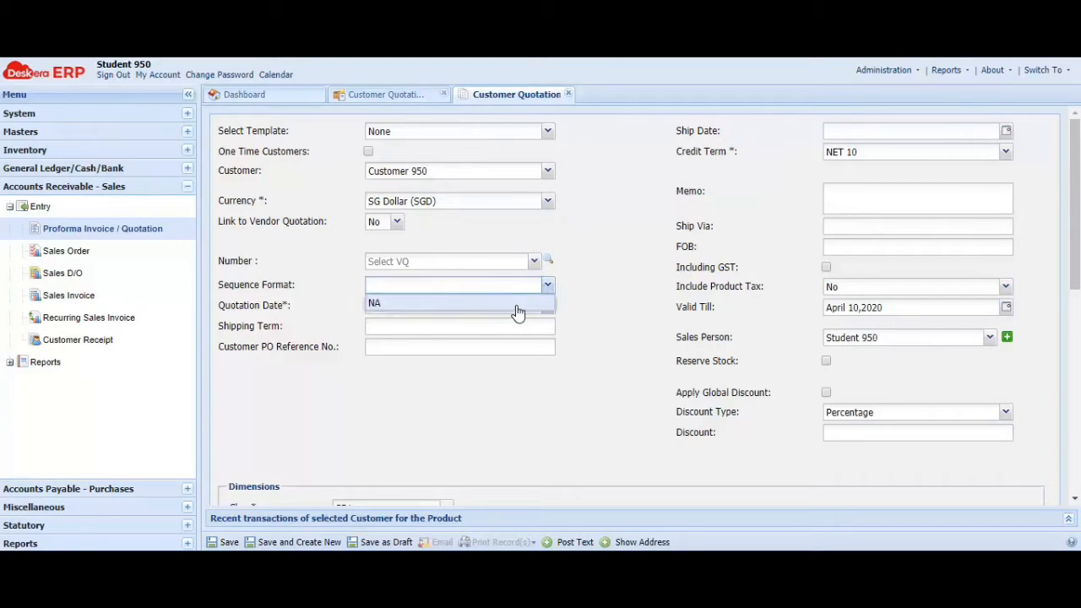
pyautogui.click(516, 304)
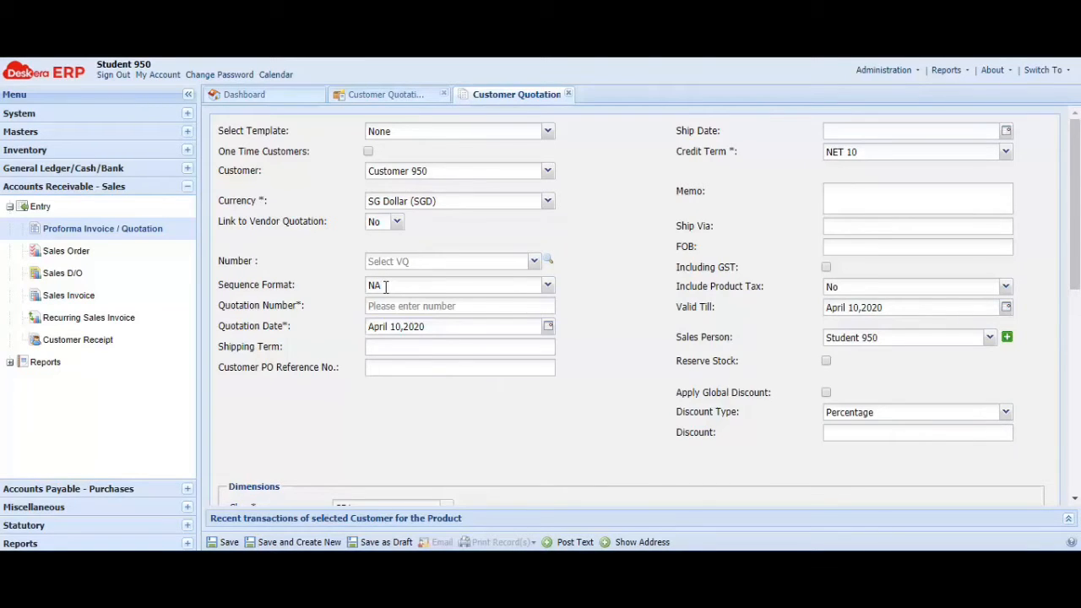
pyautogui.click(402, 307)
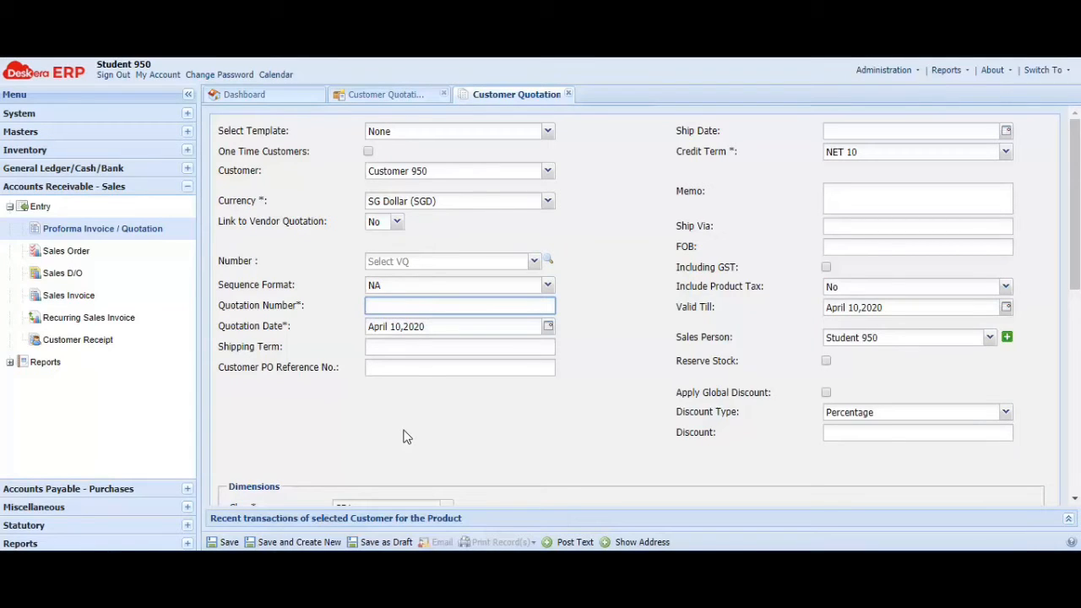
pyautogui.write('CQs2-950v4')
# Step: Enter the memo text "Trade discount 5% for purchases above $1000 and 10% for purchases above $1500 (amount before GST)."
pyautogui.click(904, 194)
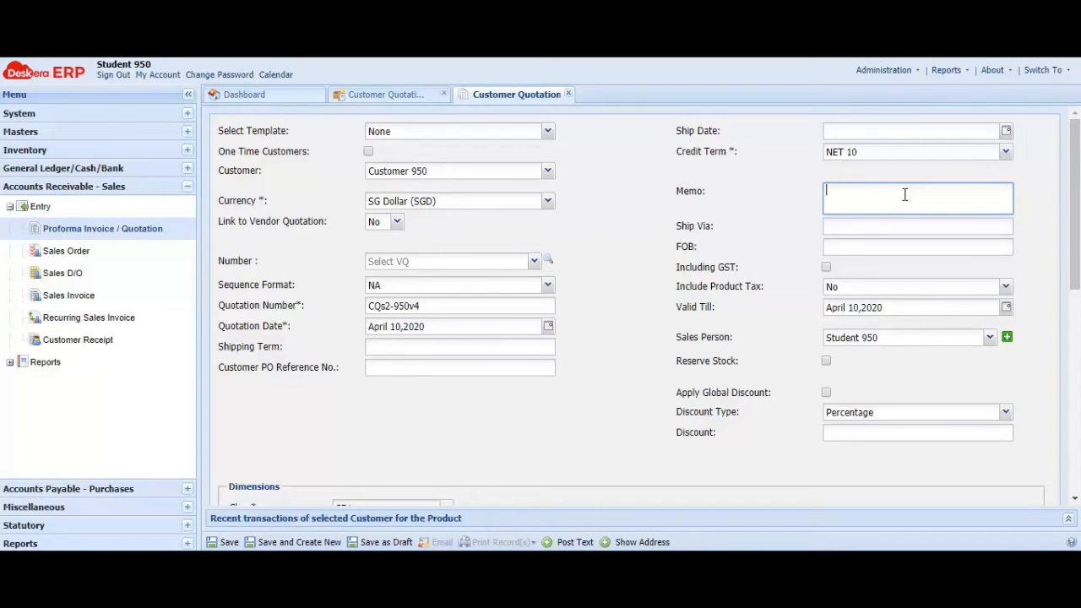
pyautogui.write('Trade discount 5% for purchases abov')
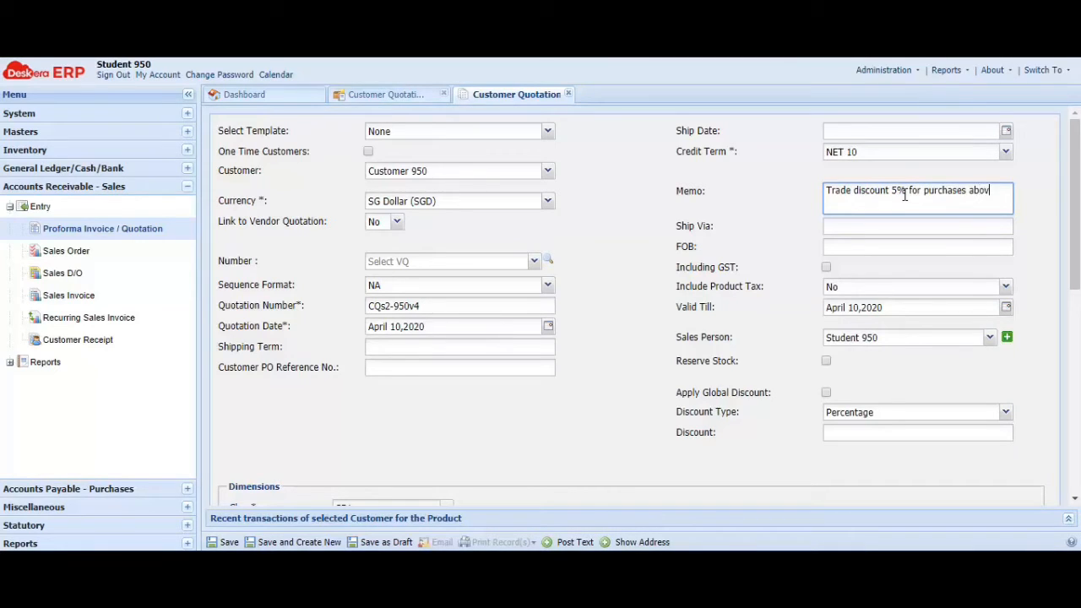
pyautogui.write('e $1000 and 10% for purchases above ')
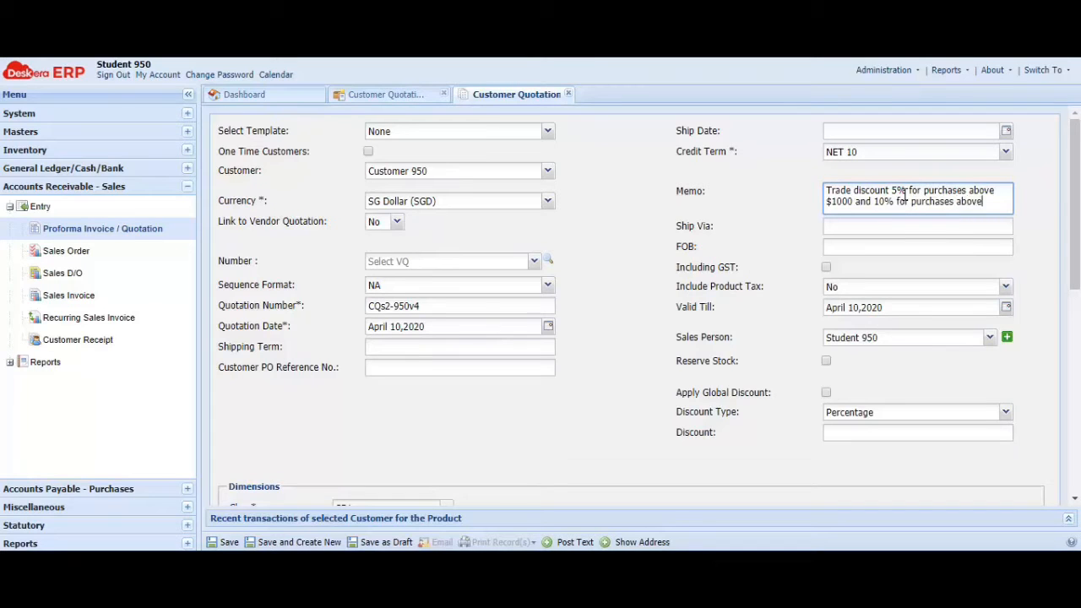
pyautogui.write('$1500')
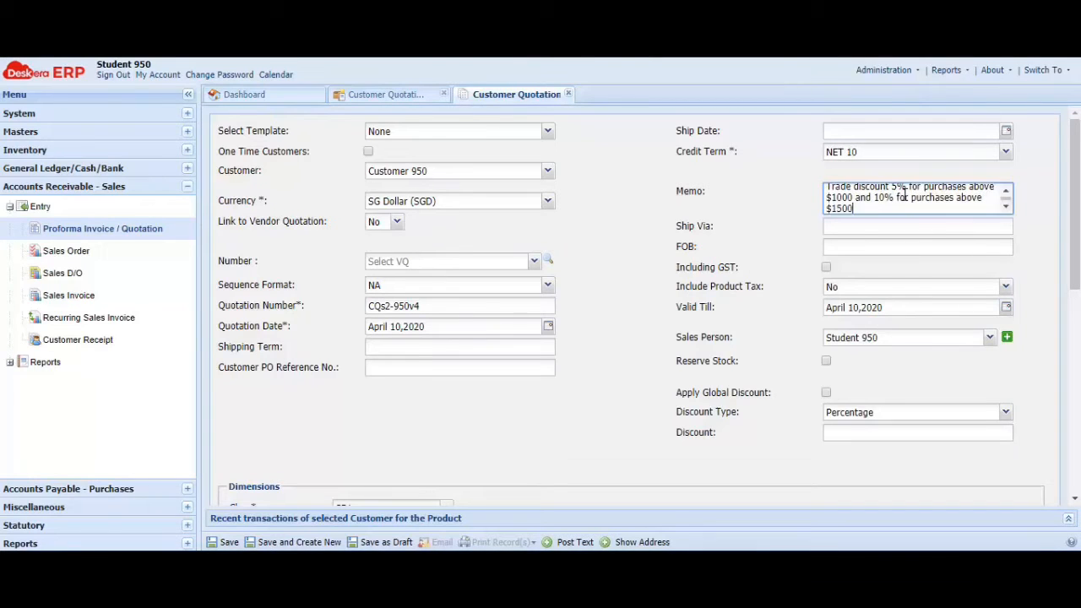
pyautogui.write(' (amount before GST')
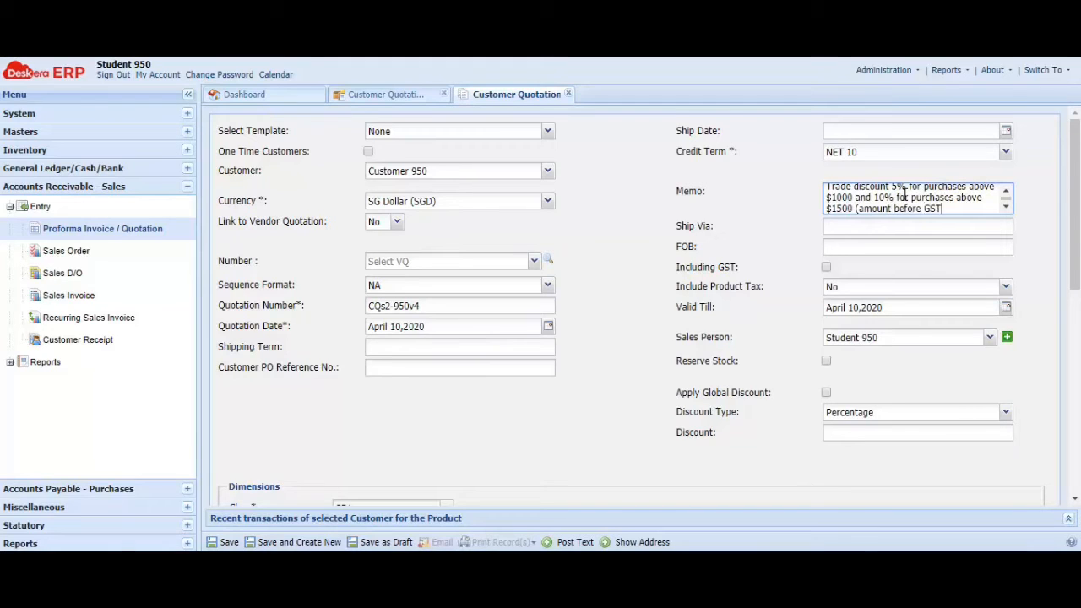
pyautogui.write(').')
# Step: Continue the memo with "Cash discount 15% 10 days. Prices are subject to 7% GST. Delivery will be within"
pyautogui.write(' Cse')
pyautogui.press('BackSpace')
pyautogui.press('BackSpace')
pyautogui.write('ash discount ')
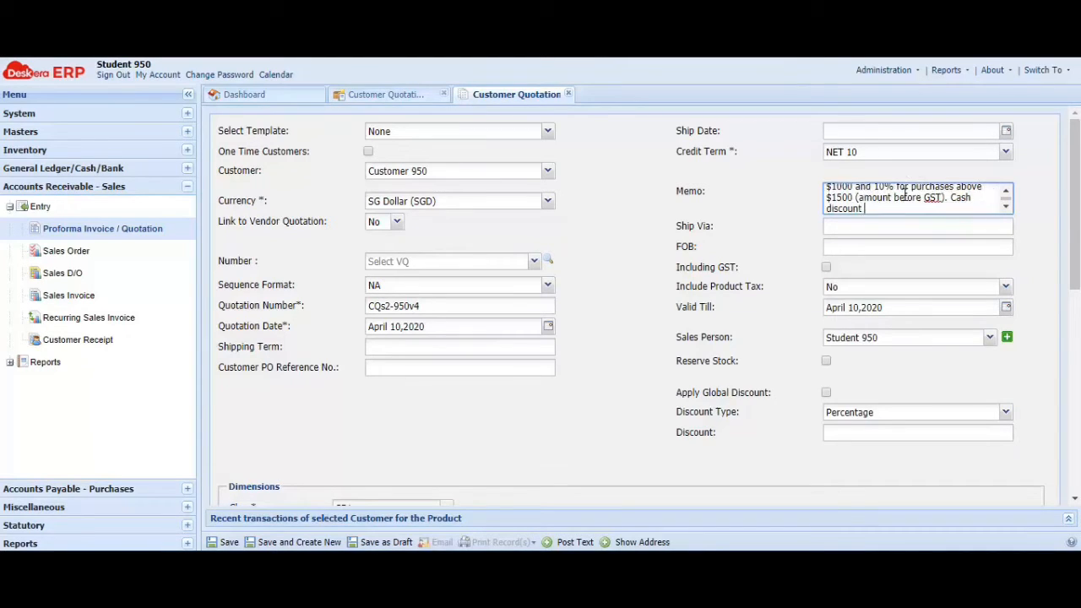
pyautogui.write('15% 10 days. Prices are sub')
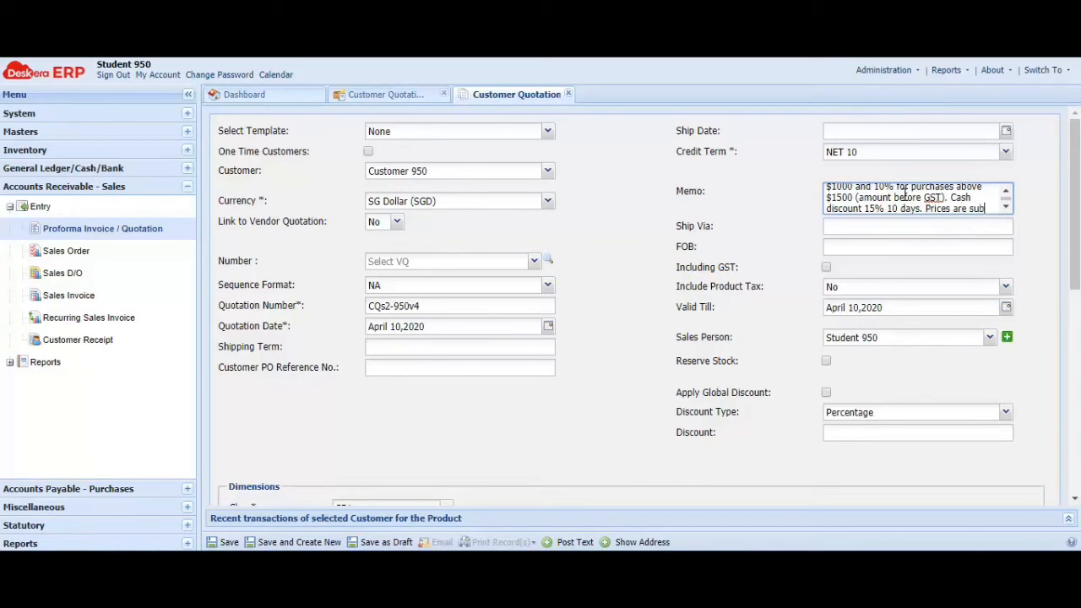
pyautogui.write('ject to G')
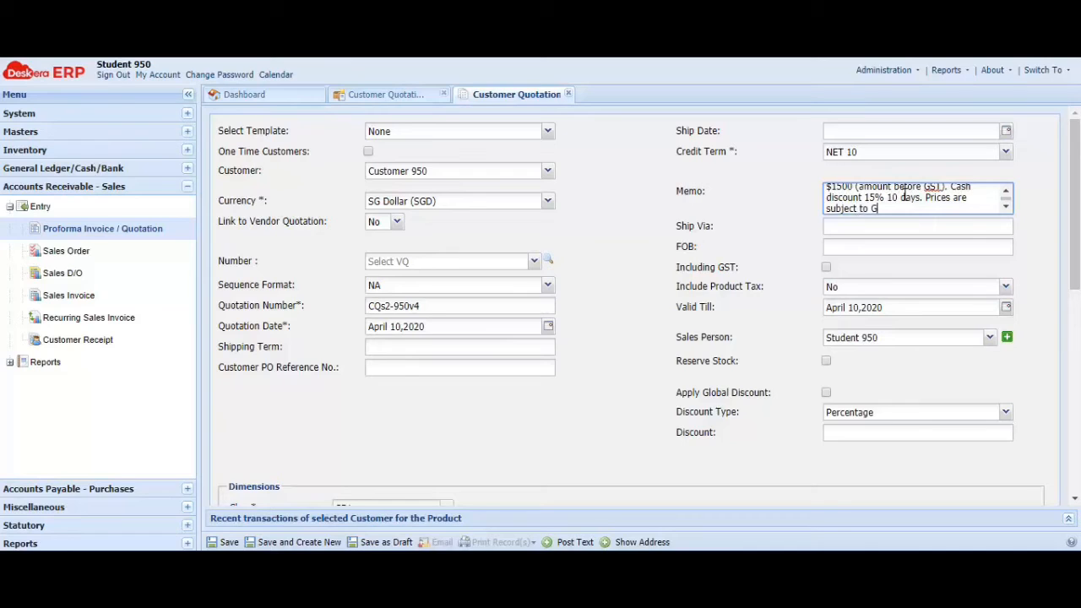
pyautogui.write('ST')
pyautogui.press('BackSpace')
pyautogui.press('BackSpace')
pyautogui.press('BackSpace')
pyautogui.write('7% GST. Delivery will be within')
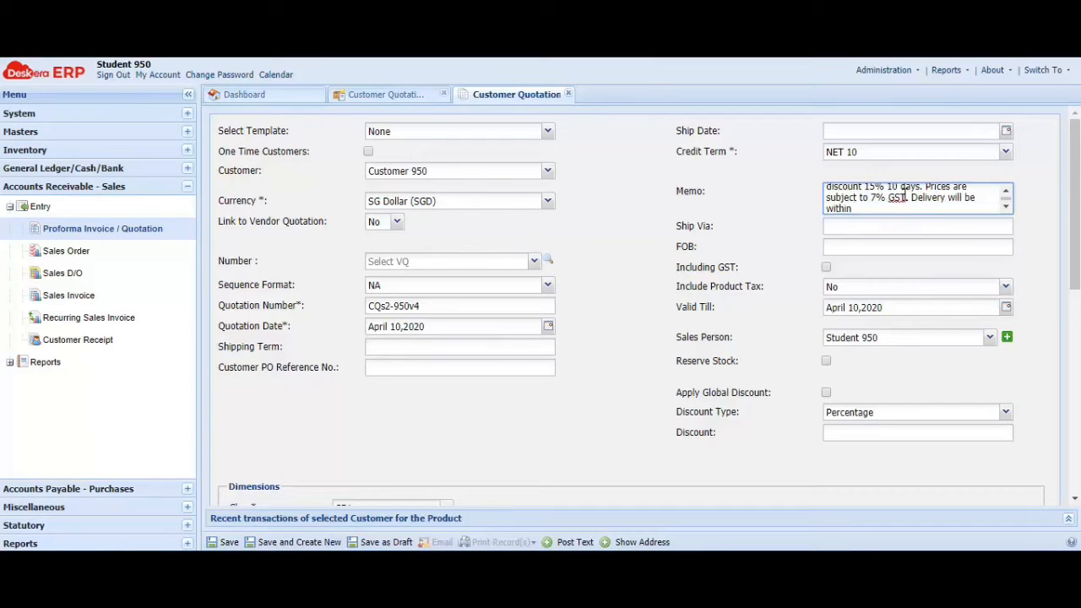
# Step: Complete the memo's delivery sentence with "10 days from date of order."
pyautogui.write(' 10 ays')
pyautogui.press('BackSpace')
pyautogui.press('BackSpace')
pyautogui.press('BackSpace')
pyautogui.press('BackSpace')
pyautogui.write('days frpom date of order.')
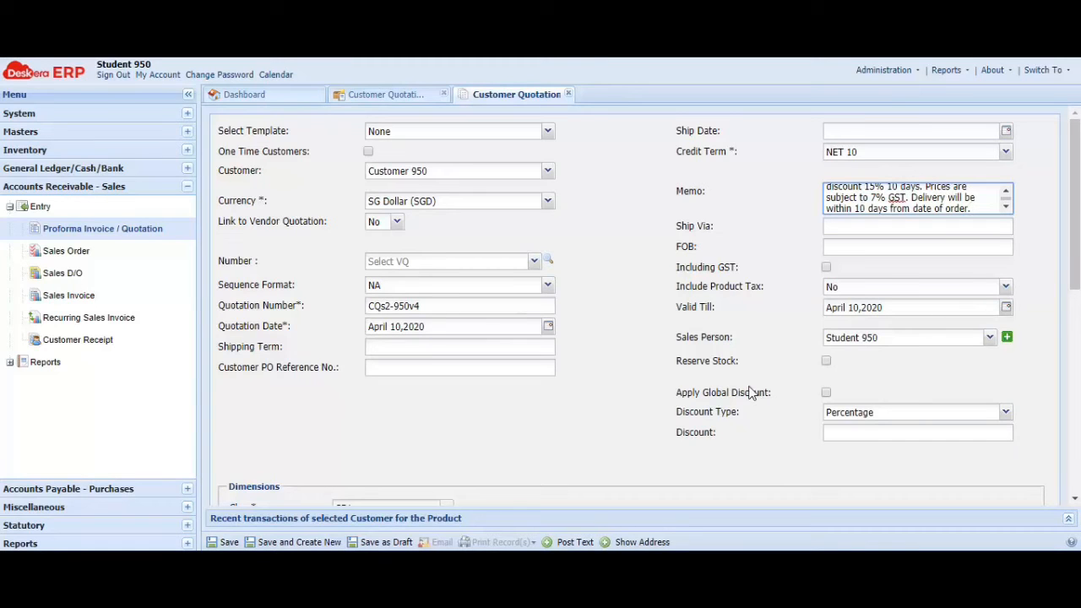
# Step: Find product 309, Copier Paper 80gsm A4 (White), and add it as the first line item of the quotation
pyautogui.scroll(-5, 595, 373)
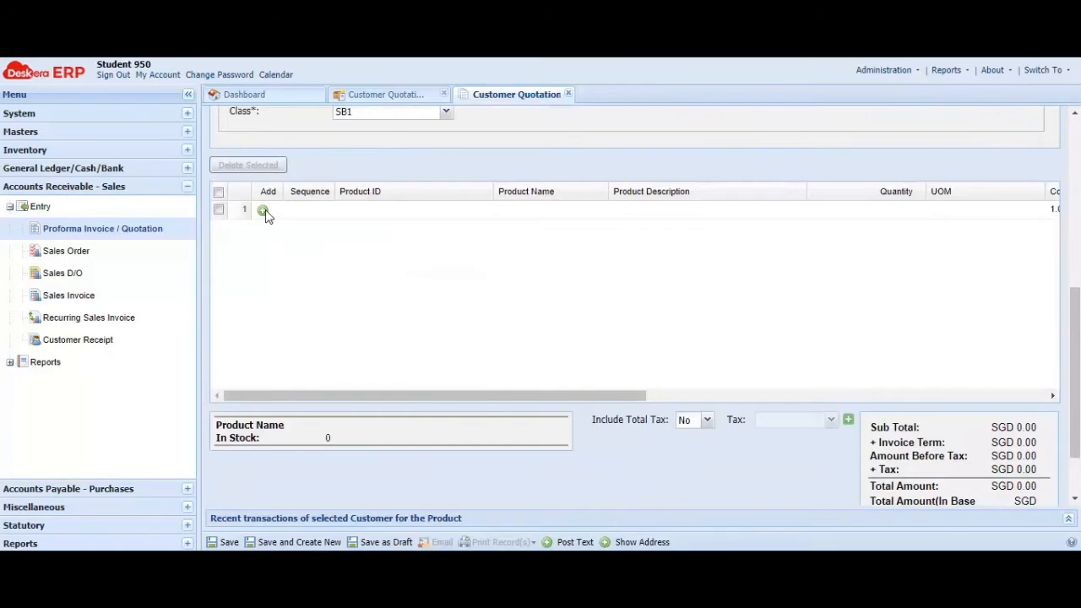
pyautogui.click(263, 211)
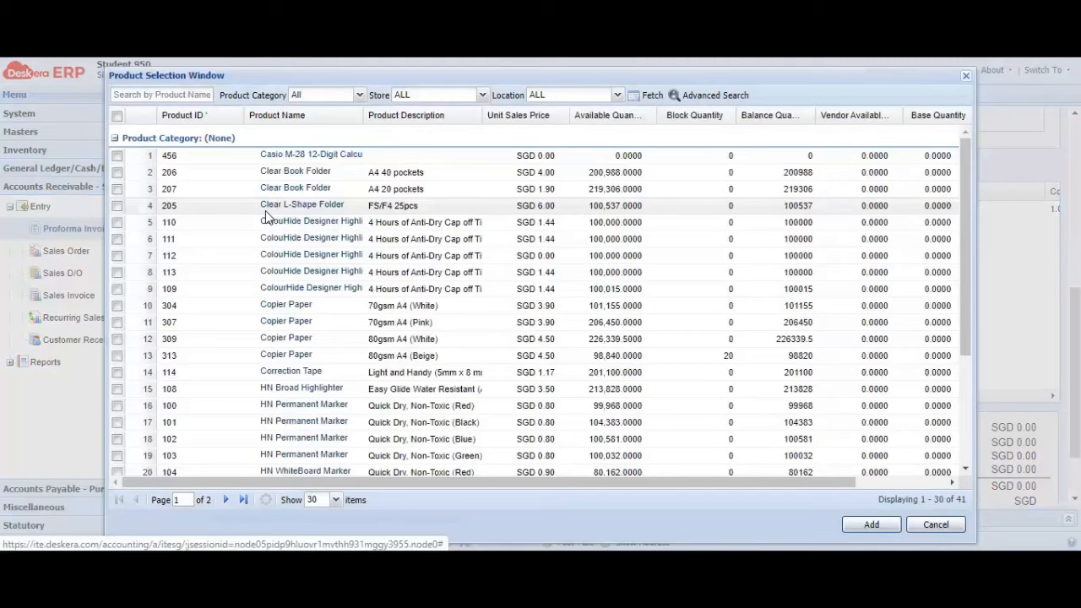
pyautogui.click(177, 93)
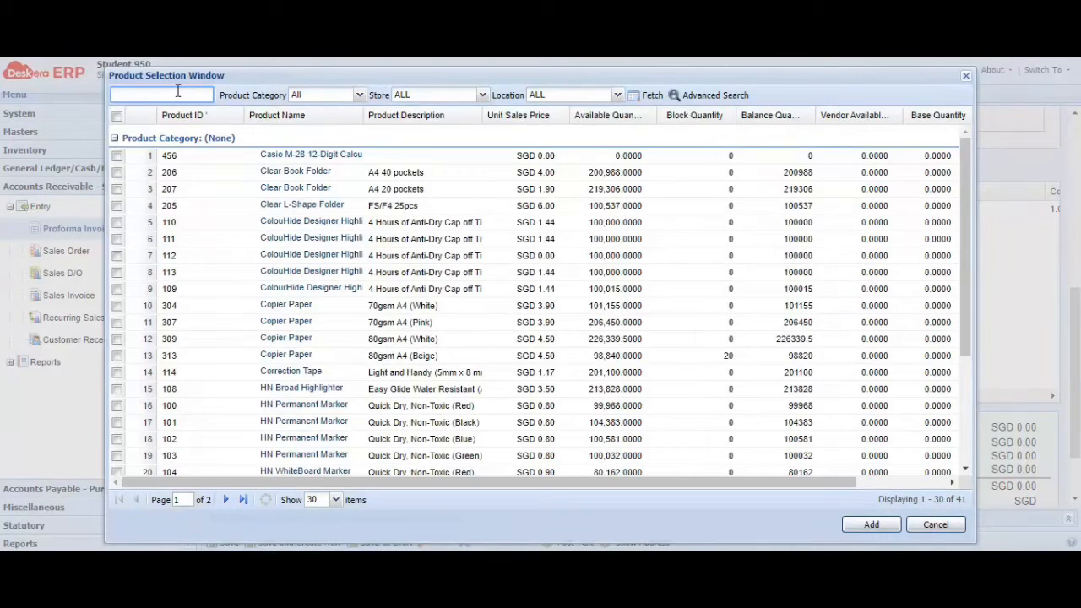
pyautogui.write('309')
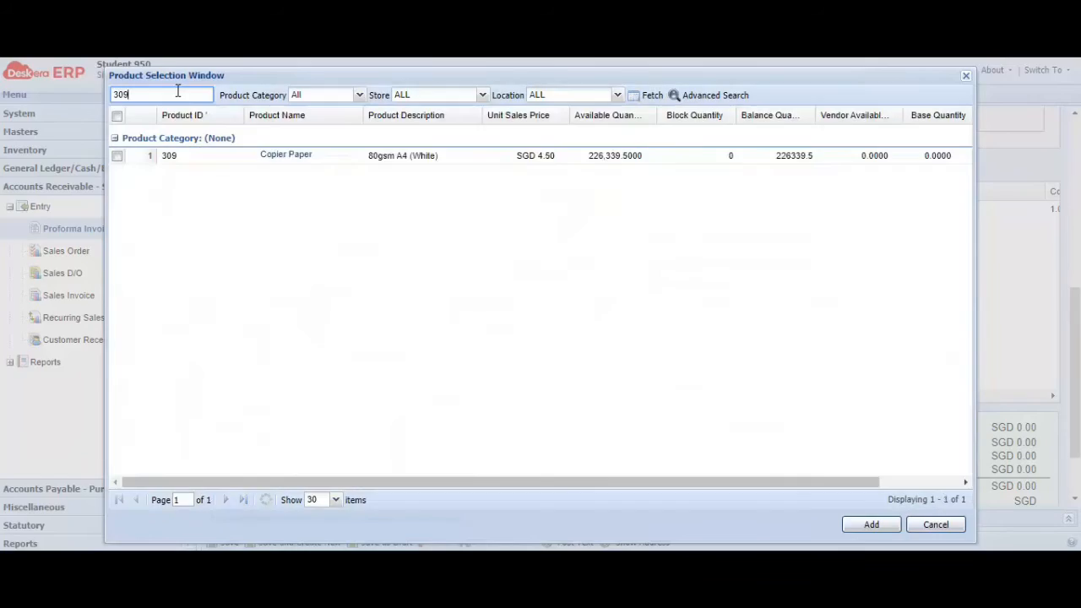
pyautogui.click(118, 156)
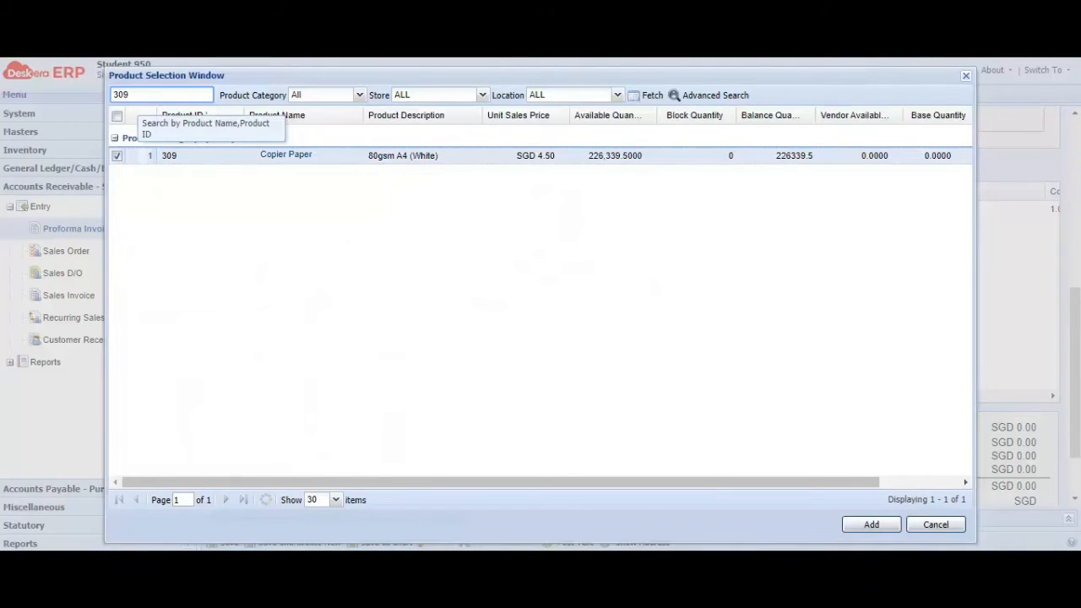
pyautogui.click(873, 522)
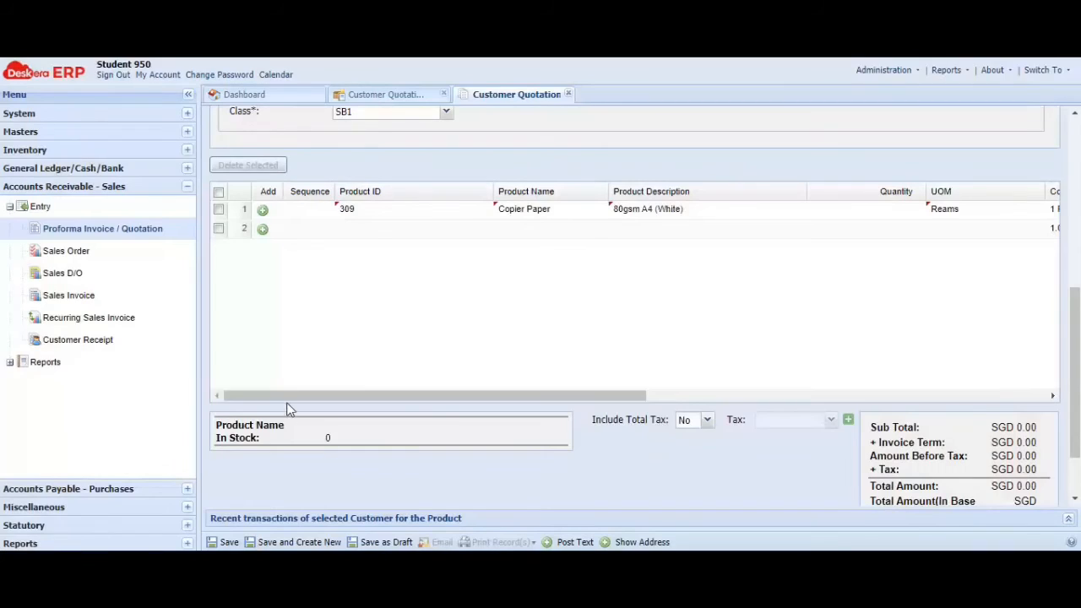
# Step: Find product 313, Copier Paper 80gsm A4 (Beige), and add it as the second line item
pyautogui.click(263, 229)
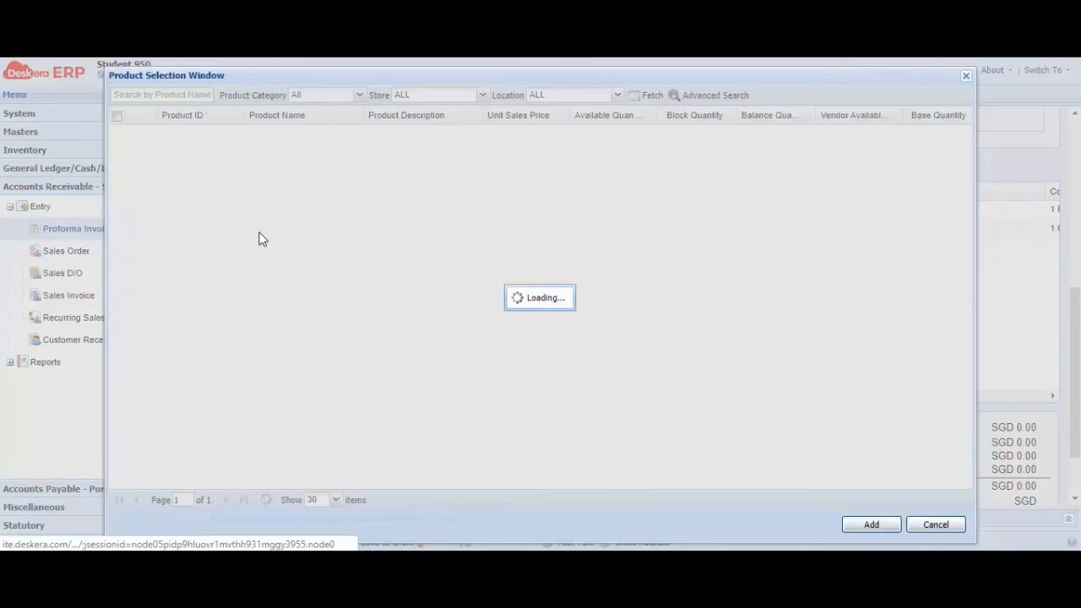
pyautogui.click(188, 94)
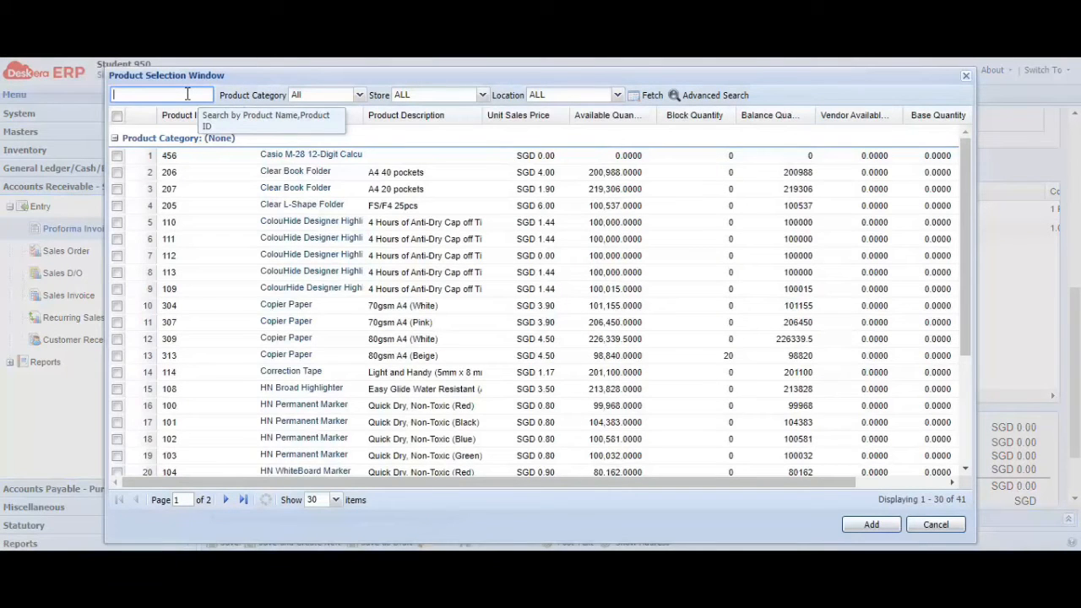
pyautogui.write('313')
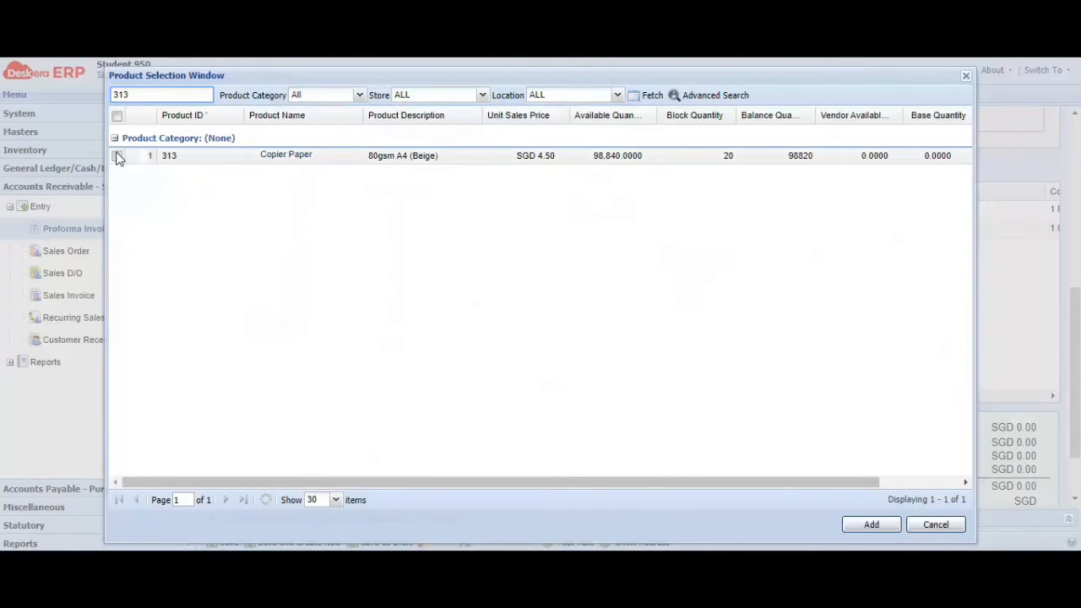
pyautogui.click(118, 155)
pyautogui.click(873, 526)
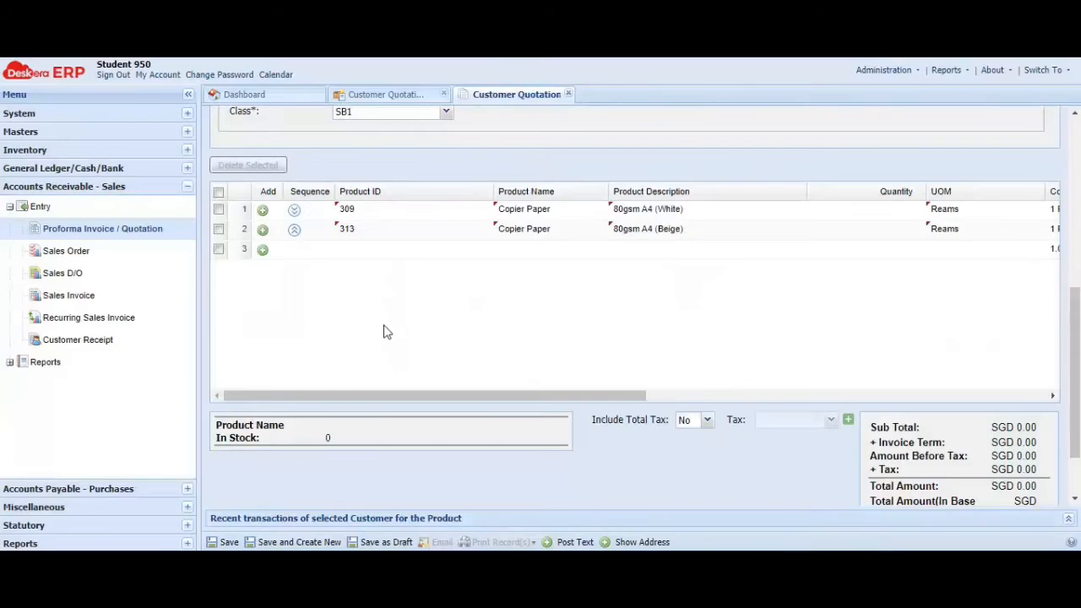
# Step: Search the products for "XP Toner" and add products 403 (Black) and 404 (Colour) as the third and fourth line items
pyautogui.click(263, 250)
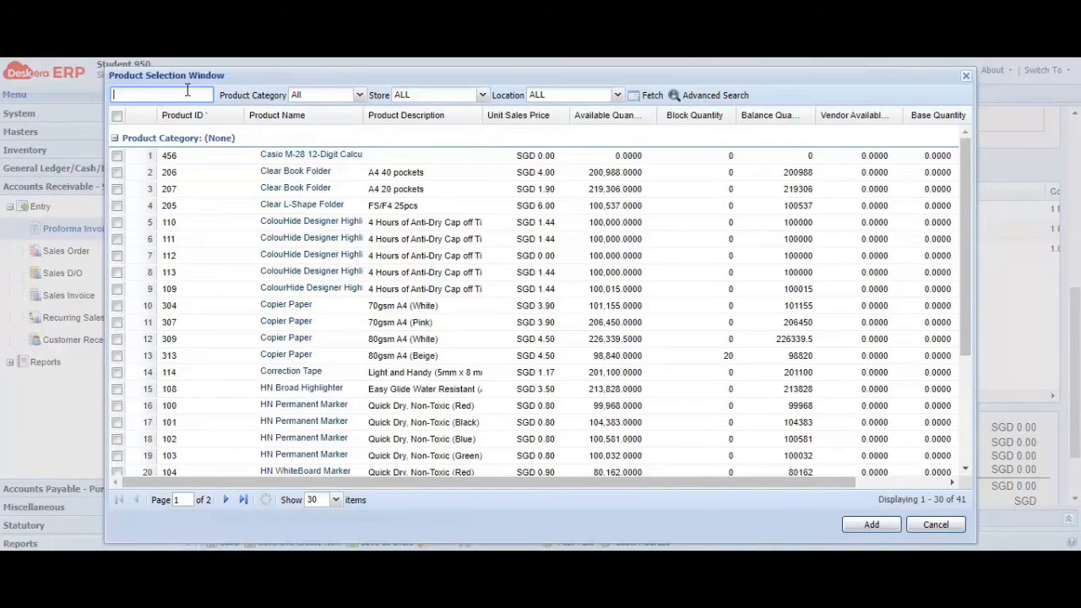
pyautogui.write('XP Toner')
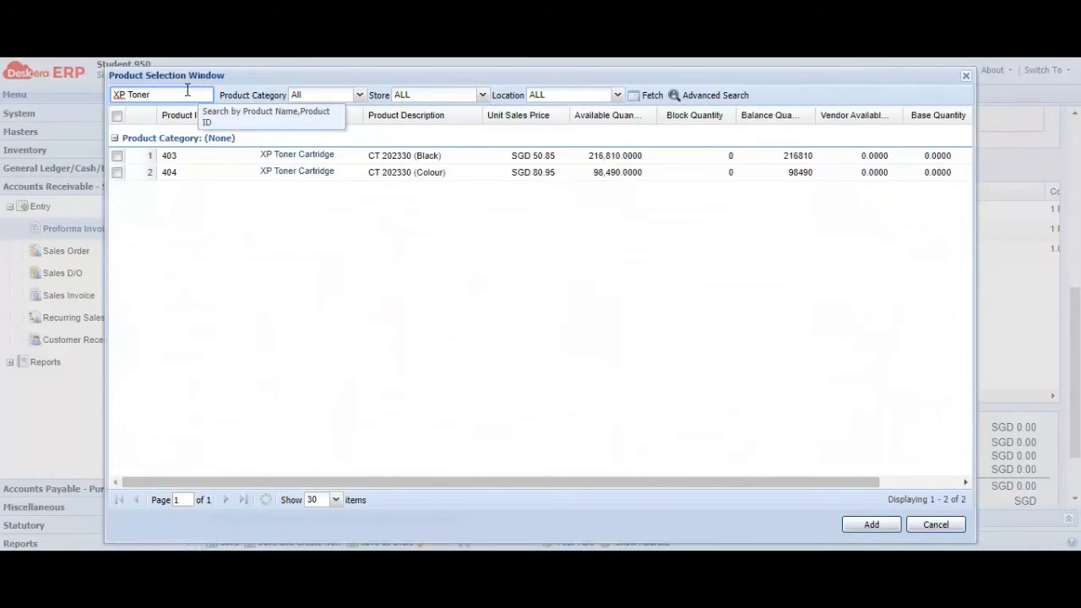
pyautogui.click(117, 155)
pyautogui.click(118, 172)
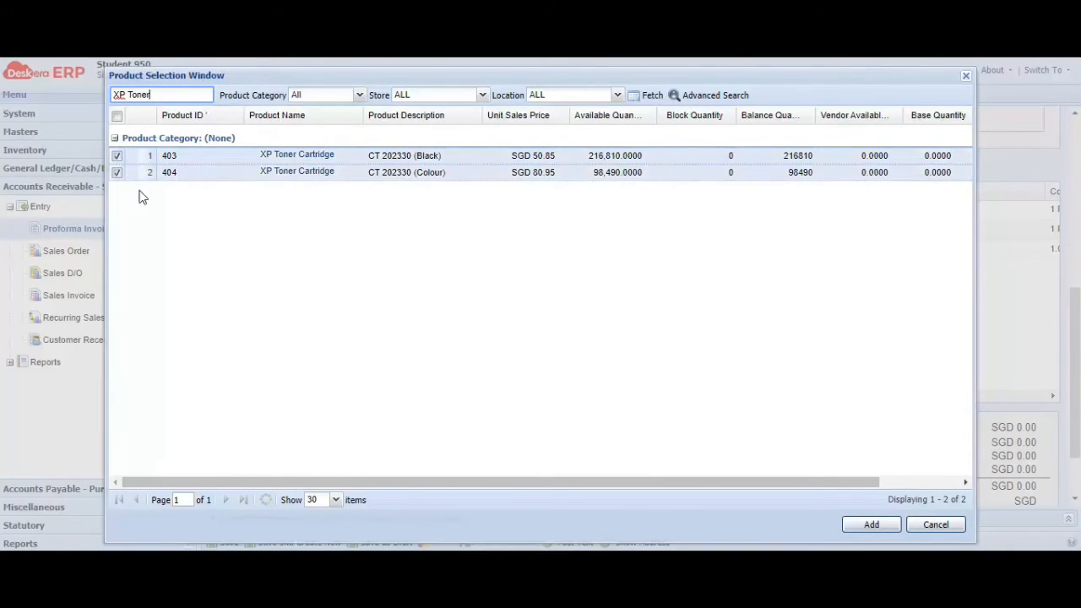
pyautogui.click(891, 525)
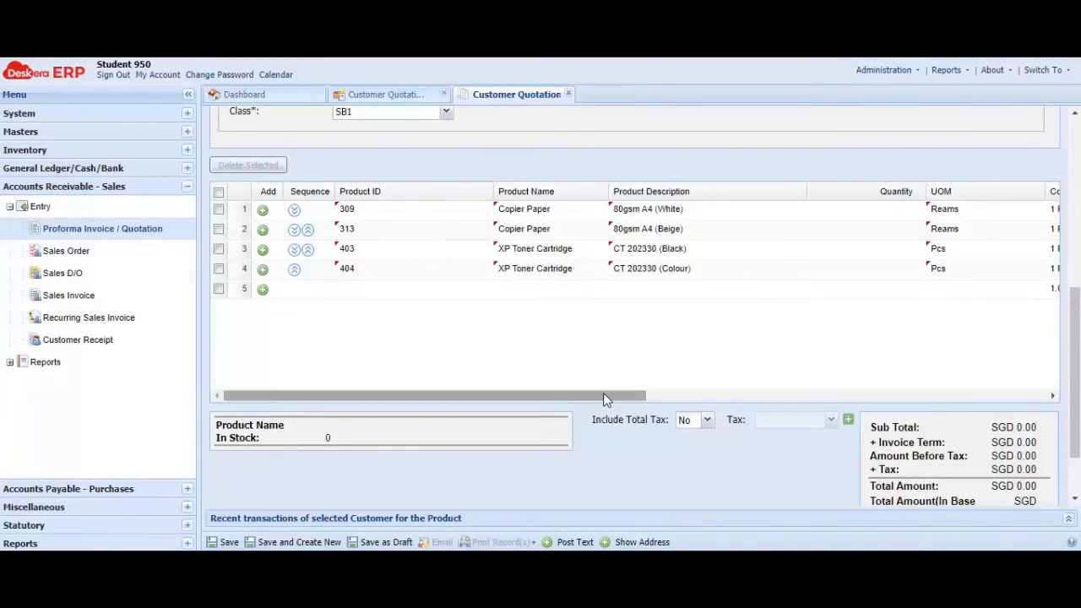
# Step: Set the quantity of both Copier Paper lines, White and Beige, to 20 reams each
pyautogui.moveTo(605, 395); pyautogui.dragTo(719, 413)
pyautogui.click(674, 207)
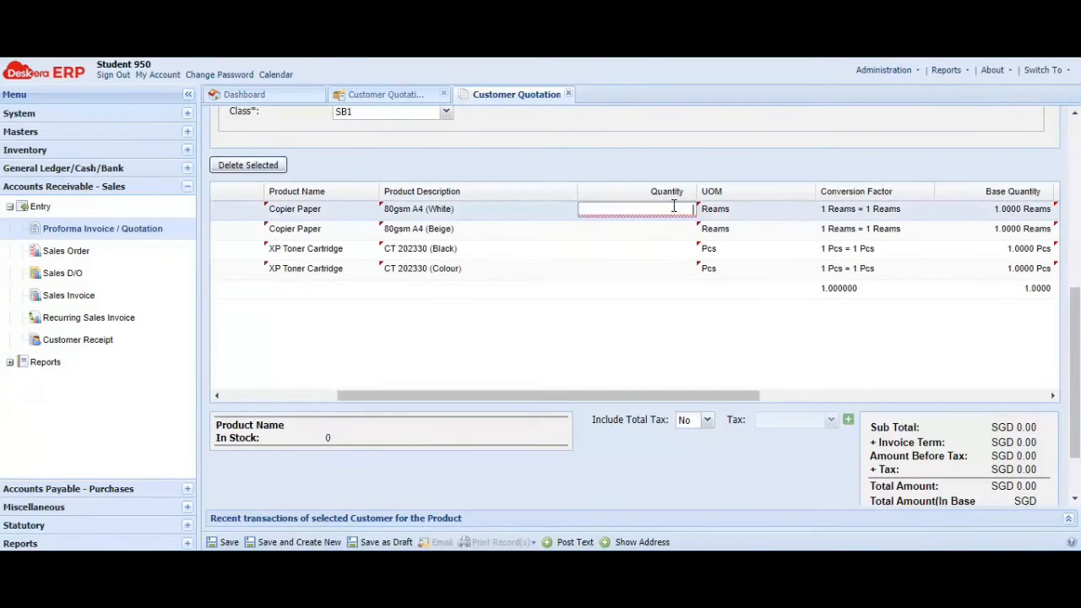
pyautogui.write('20')
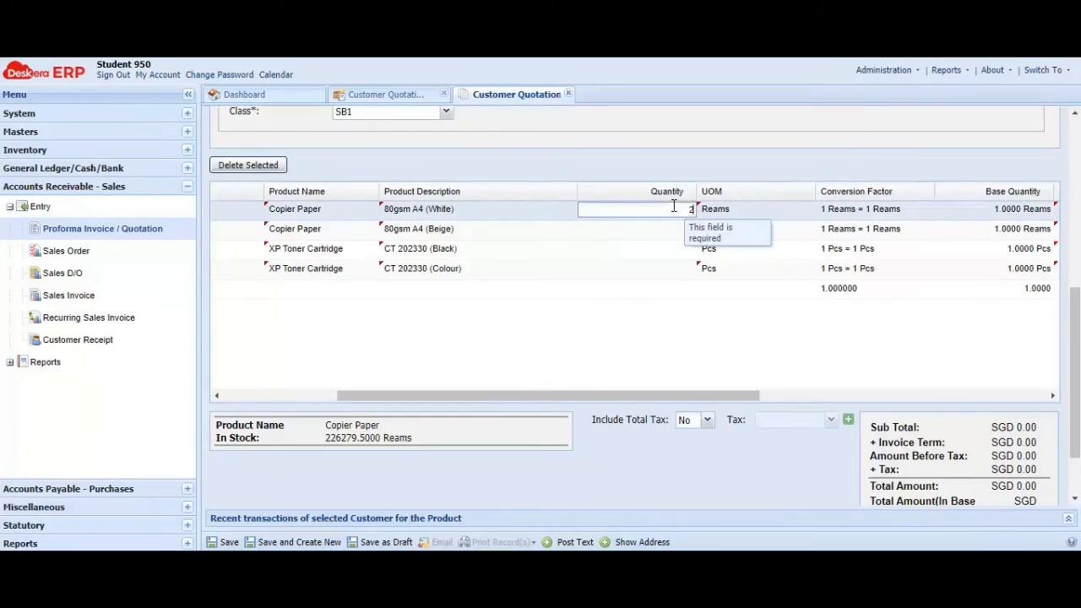
pyautogui.click(664, 230)
pyautogui.write('20')
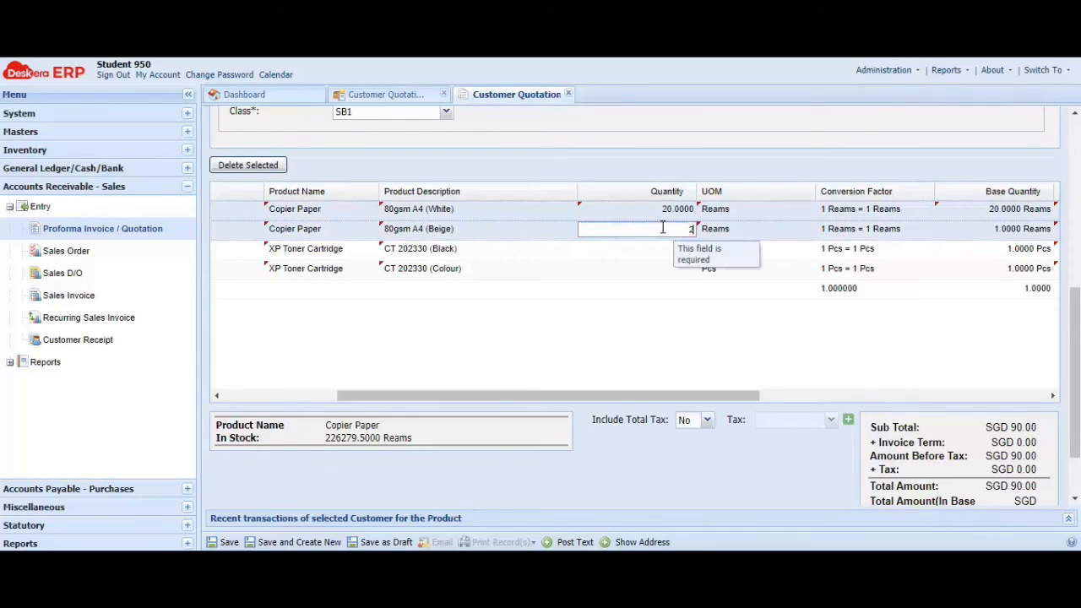
# Step: Set the quantity of both XP Toner Cartridge lines, Black and Colour, to 10 pieces each
pyautogui.click(656, 249)
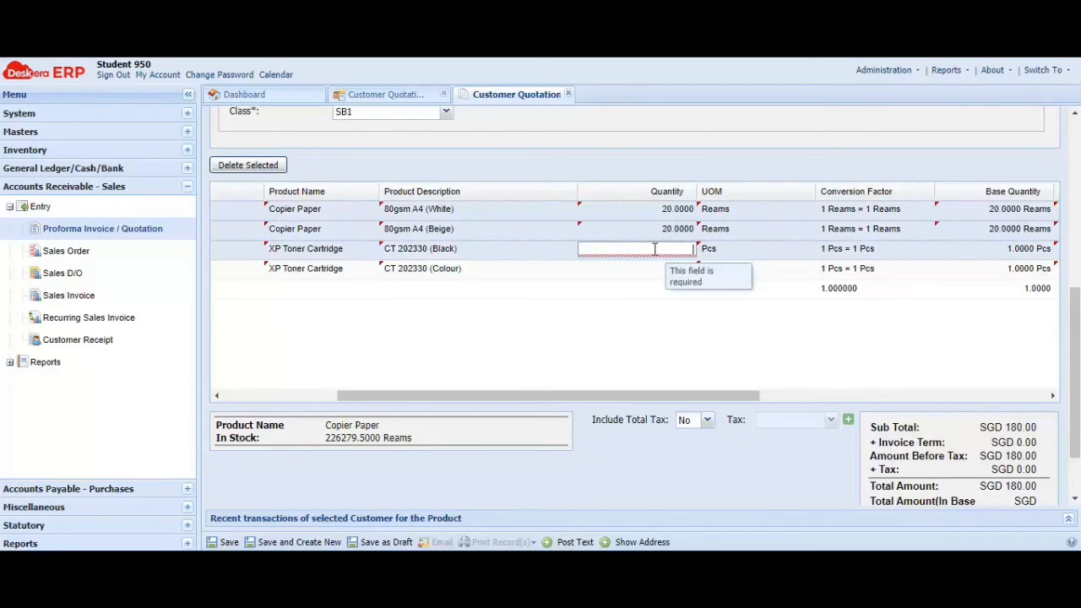
pyautogui.write('10')
pyautogui.click(641, 270)
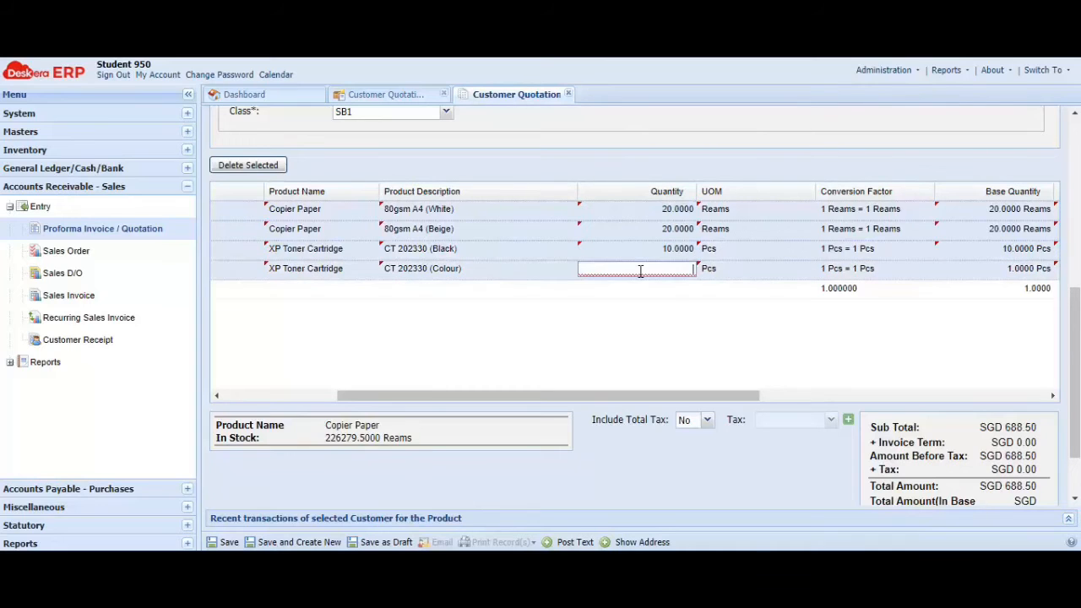
pyautogui.write('10')
pyautogui.click(616, 326)
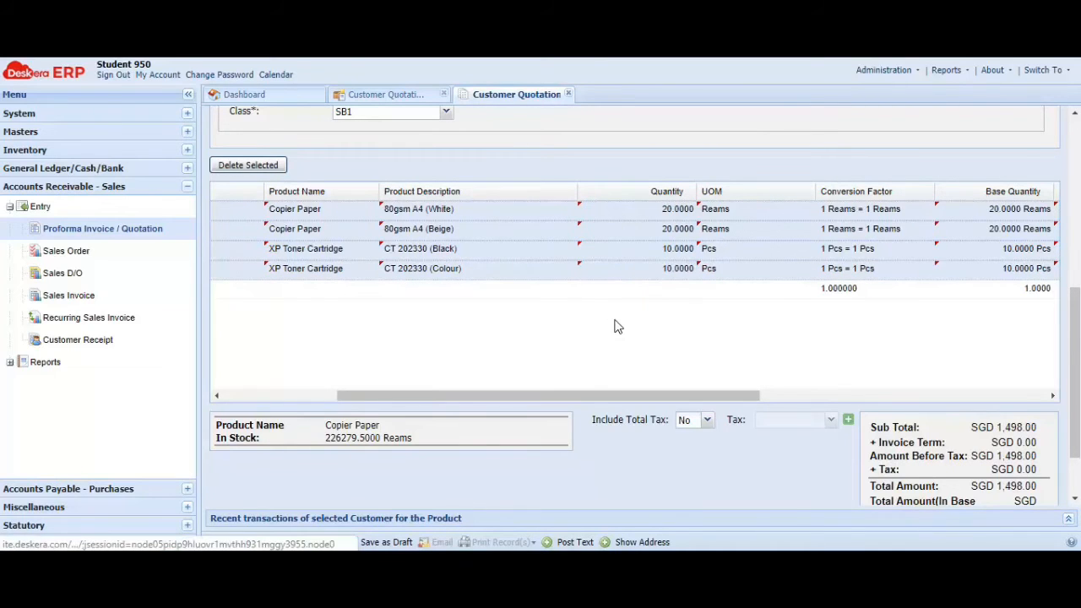
# Step: Check the total amount and the amount before tax in the quotation's summary
pyautogui.scroll(-2, 615, 335)
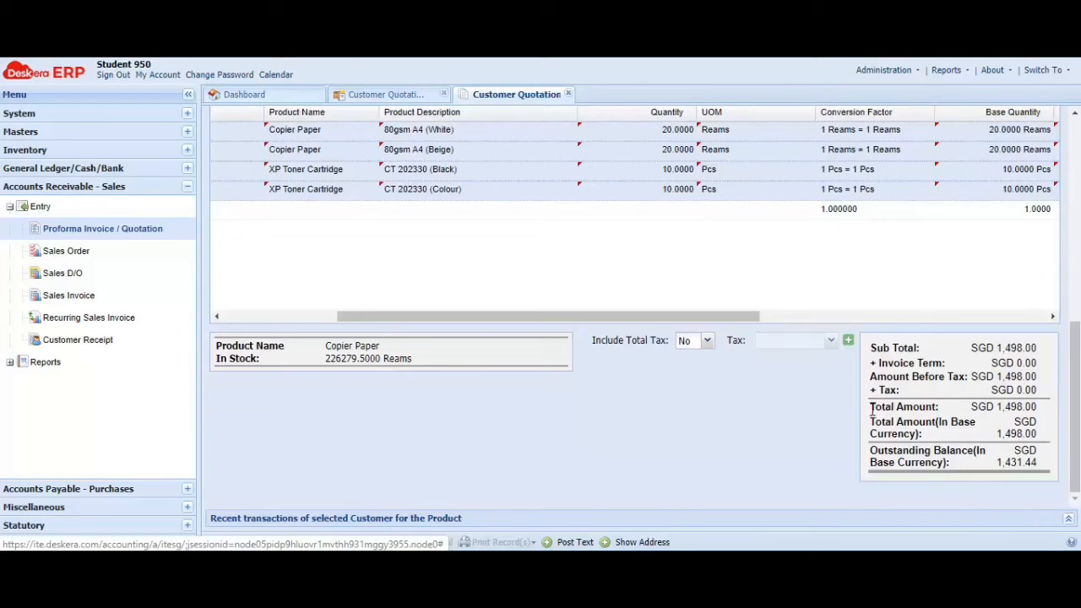
pyautogui.moveTo(871, 409); pyautogui.dragTo(1045, 414)
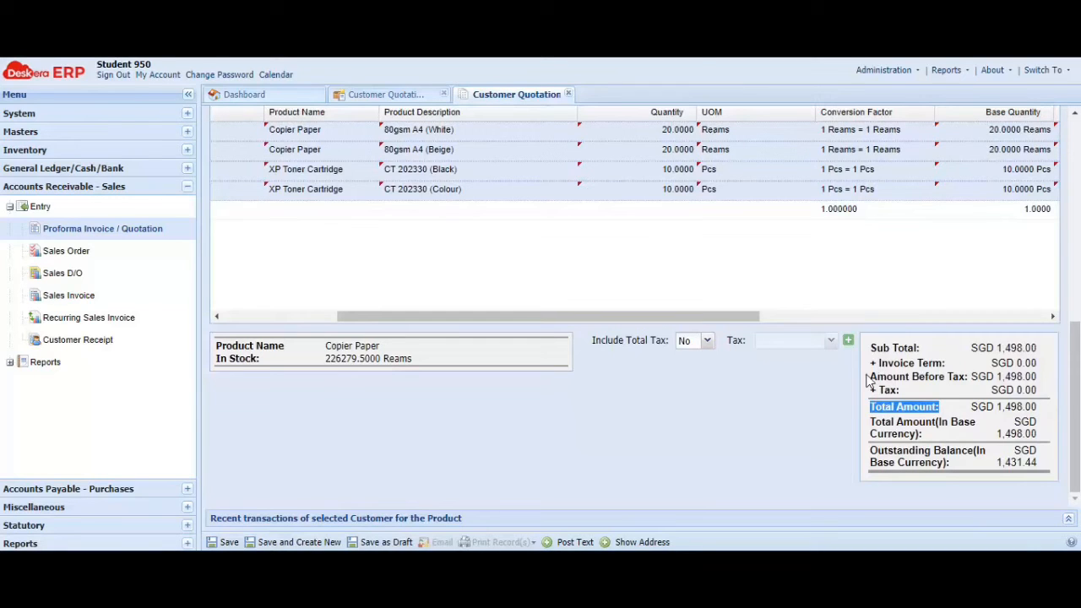
pyautogui.moveTo(868, 371); pyautogui.dragTo(1048, 392)
pyautogui.click(1040, 378)
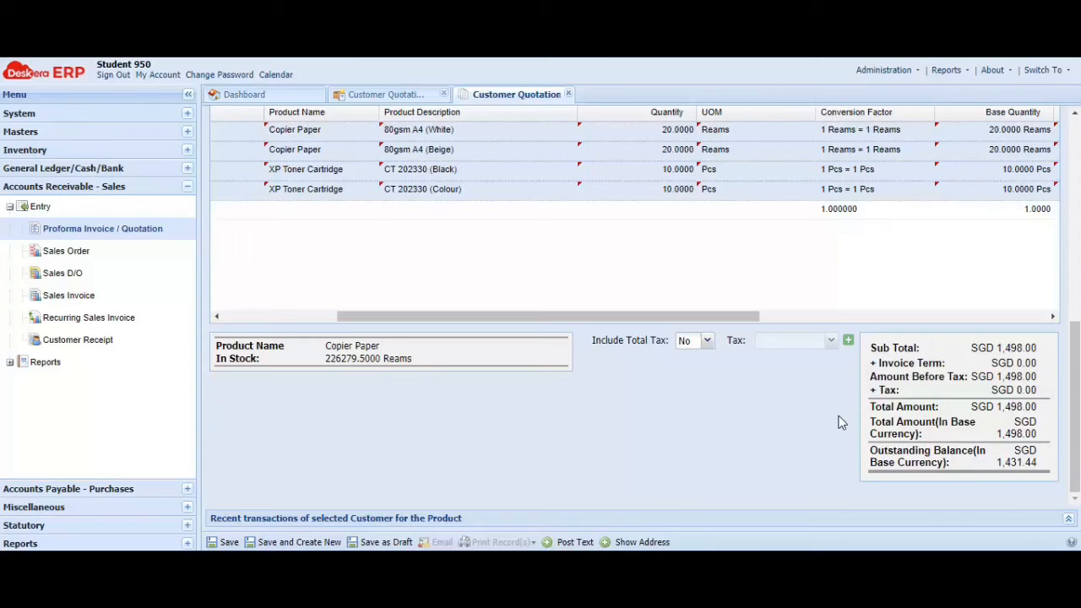
# Step: Apply a global percentage discount of 5 to all line items of the quotation
pyautogui.scroll(5, 839, 422)
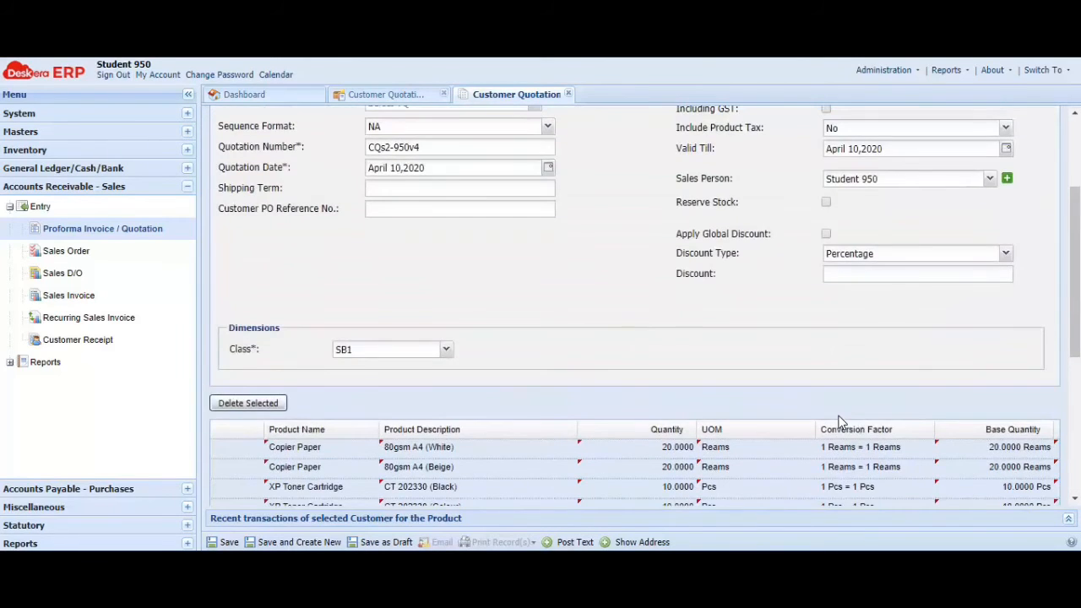
pyautogui.scroll(3, 839, 422)
pyautogui.scroll(-2, 839, 422)
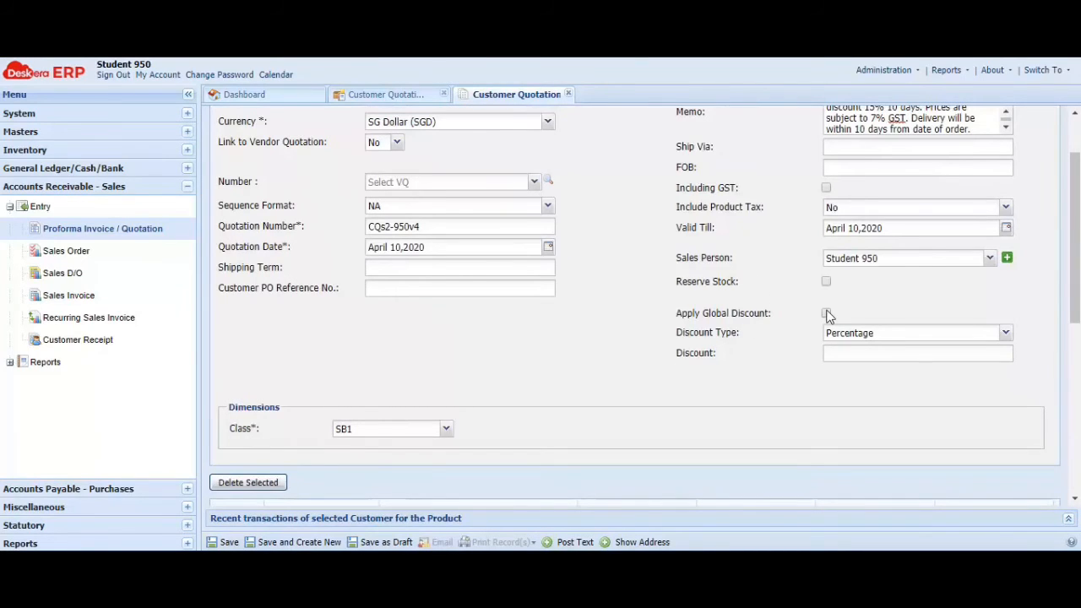
pyautogui.click(827, 313)
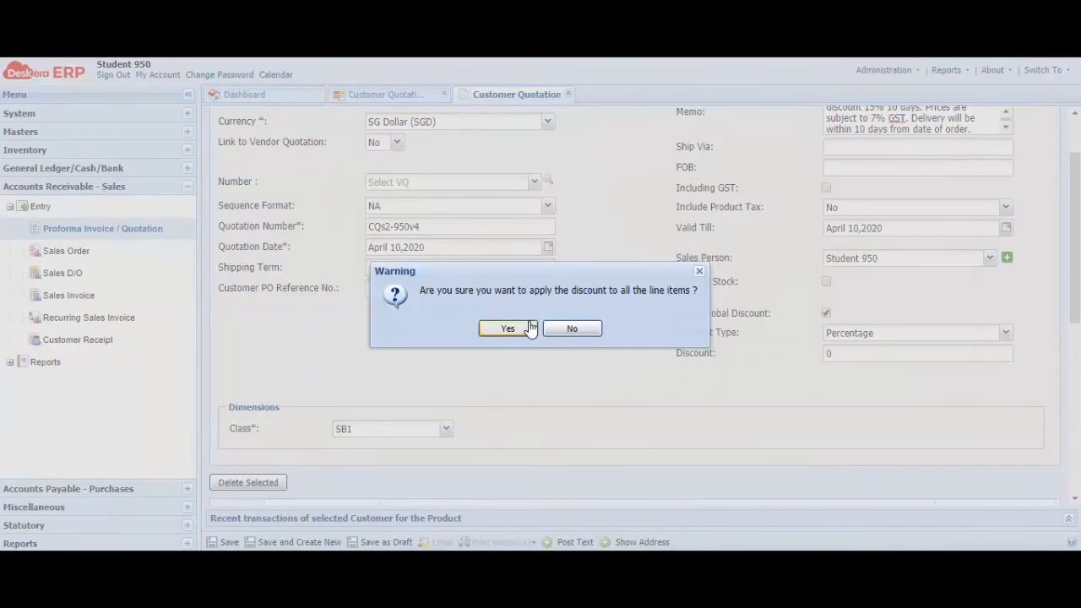
pyautogui.click(511, 327)
pyautogui.click(844, 355)
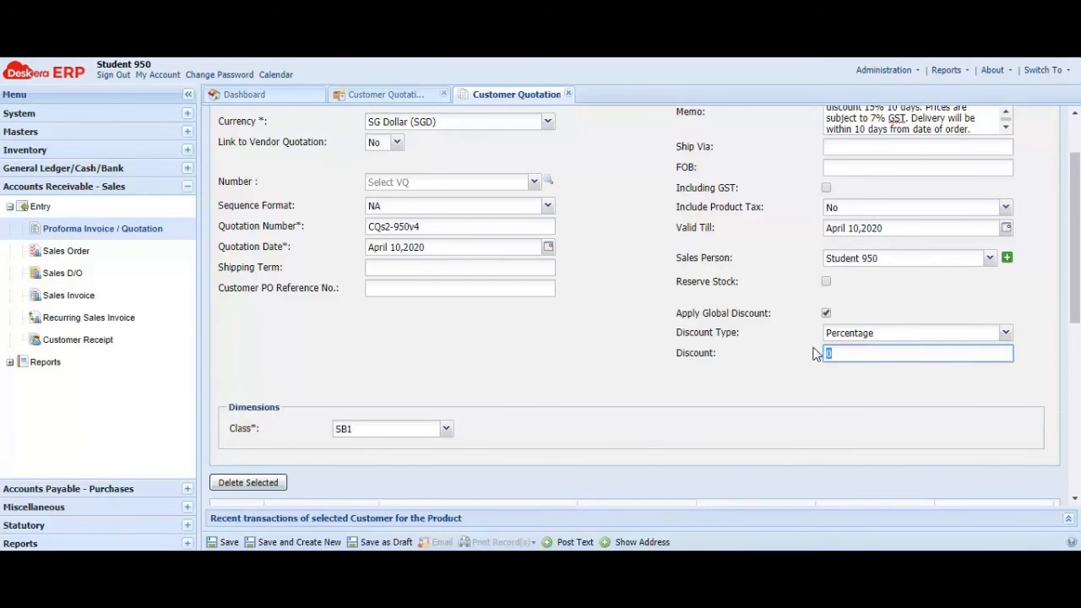
pyautogui.write('5')
pyautogui.click(791, 380)
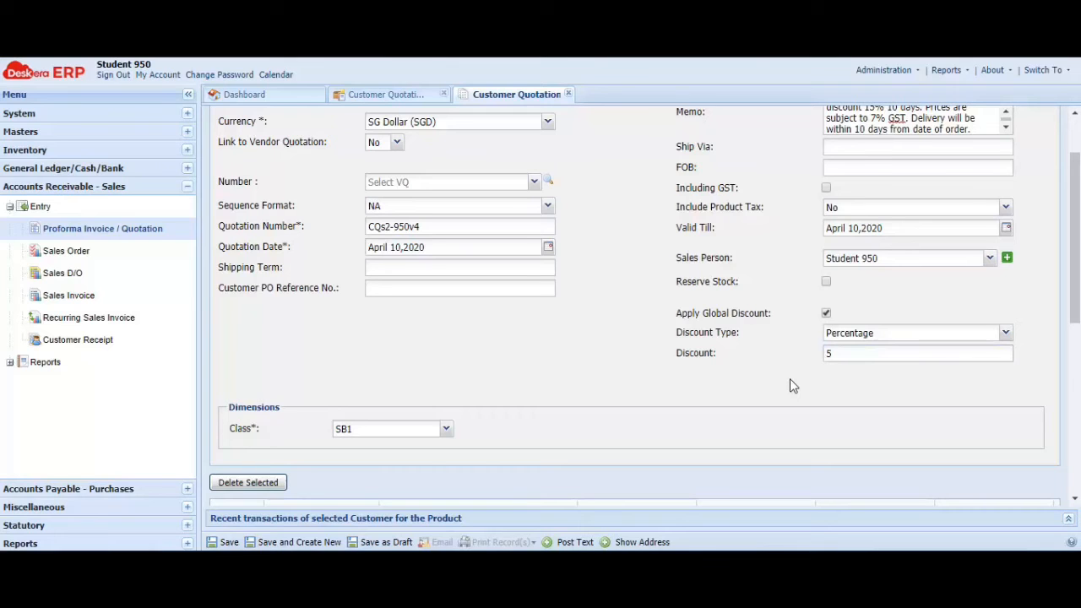
# Step: Include total tax on the quotation using GST(SR)@7.00% and check the resulting total amount
pyautogui.scroll(-5, 730, 396)
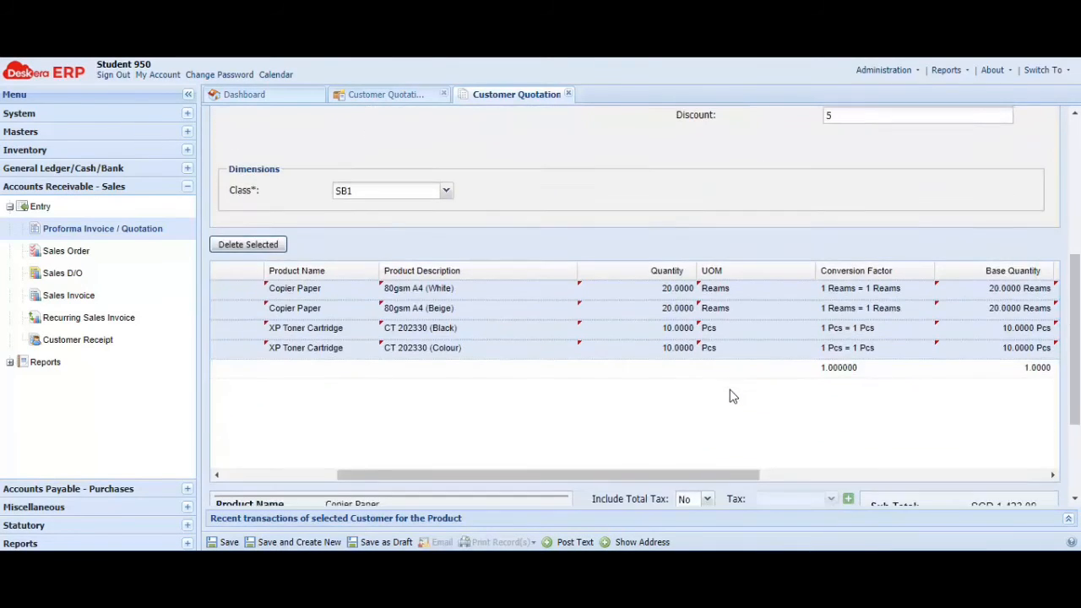
pyautogui.scroll(-1, 730, 396)
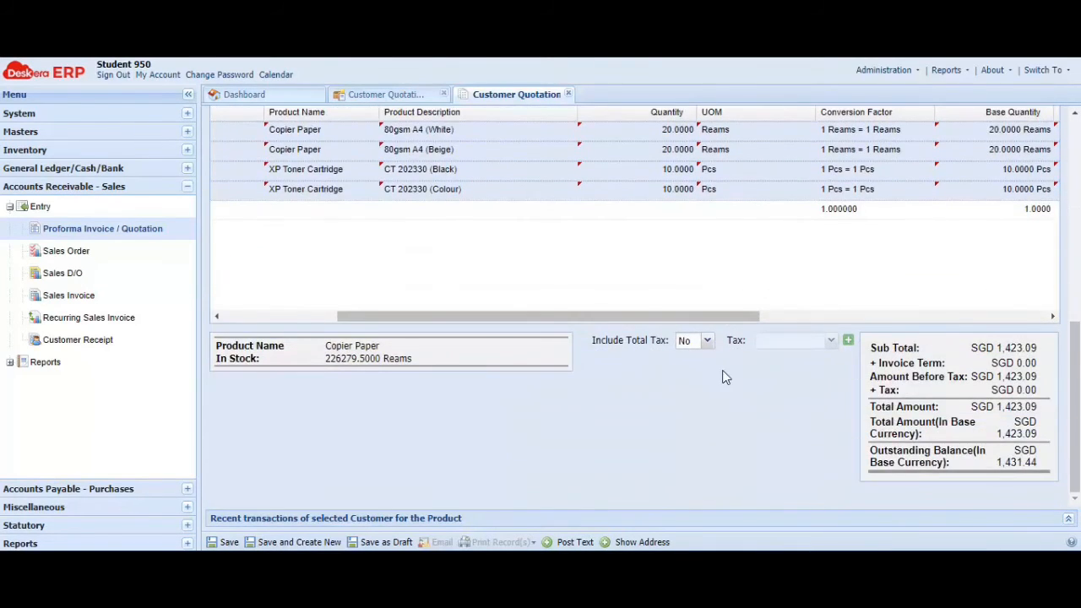
pyautogui.click(713, 344)
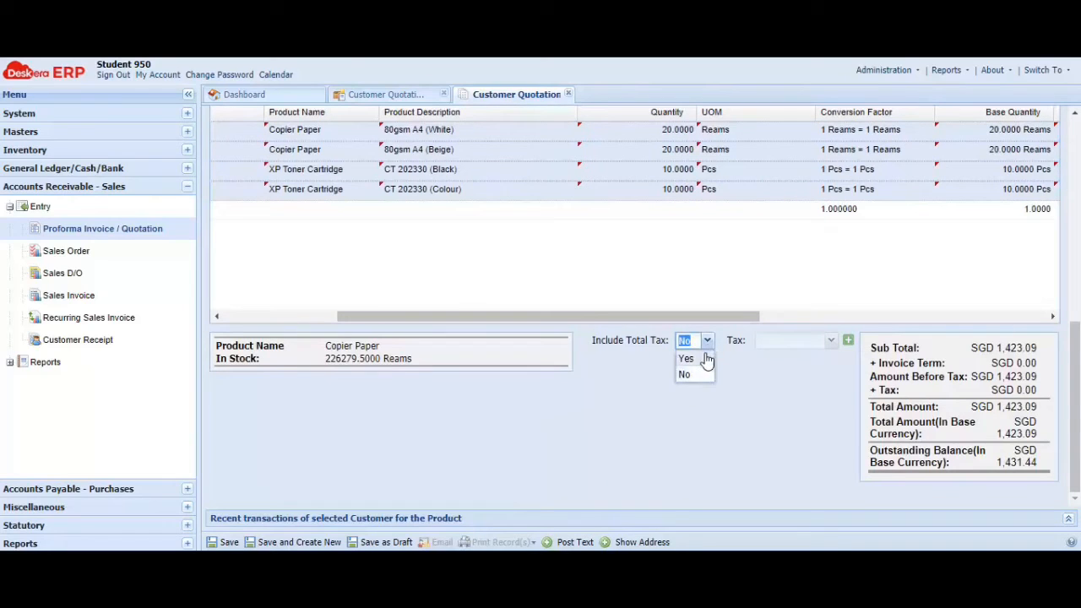
pyautogui.click(712, 358)
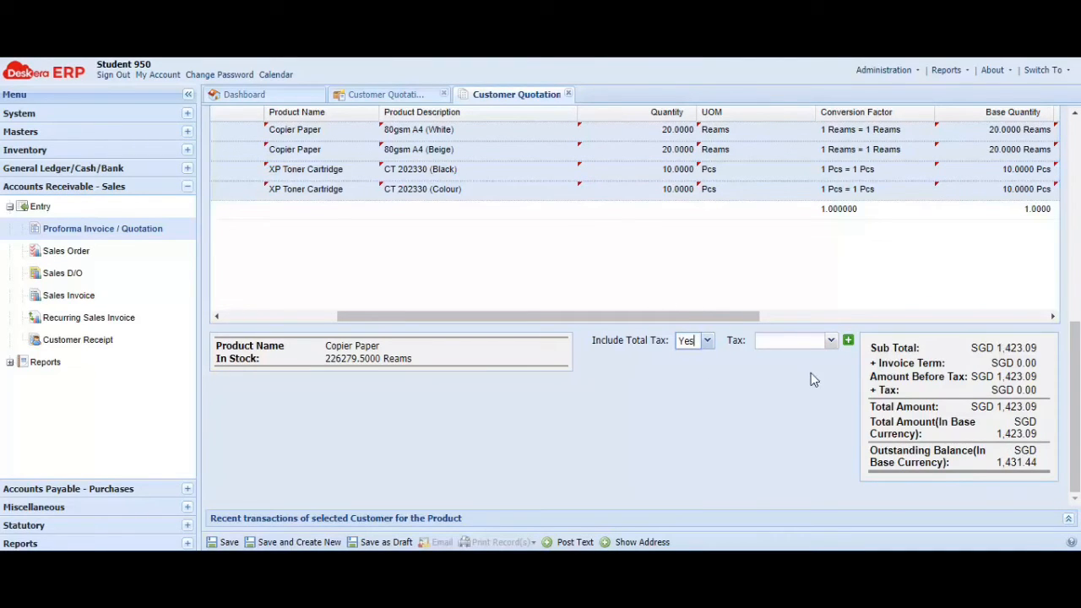
pyautogui.click(831, 342)
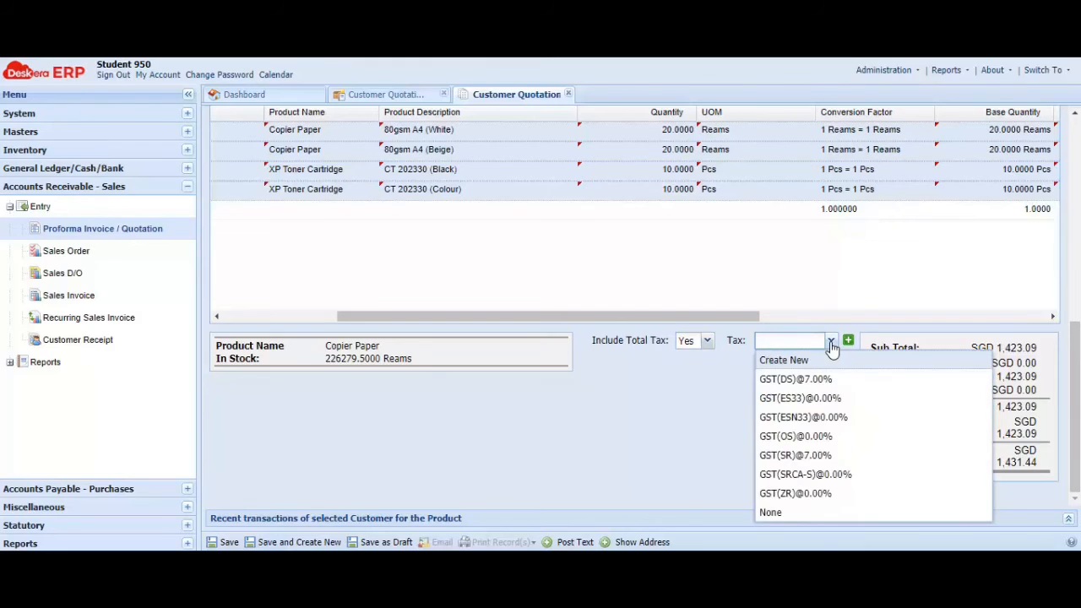
pyautogui.click(841, 459)
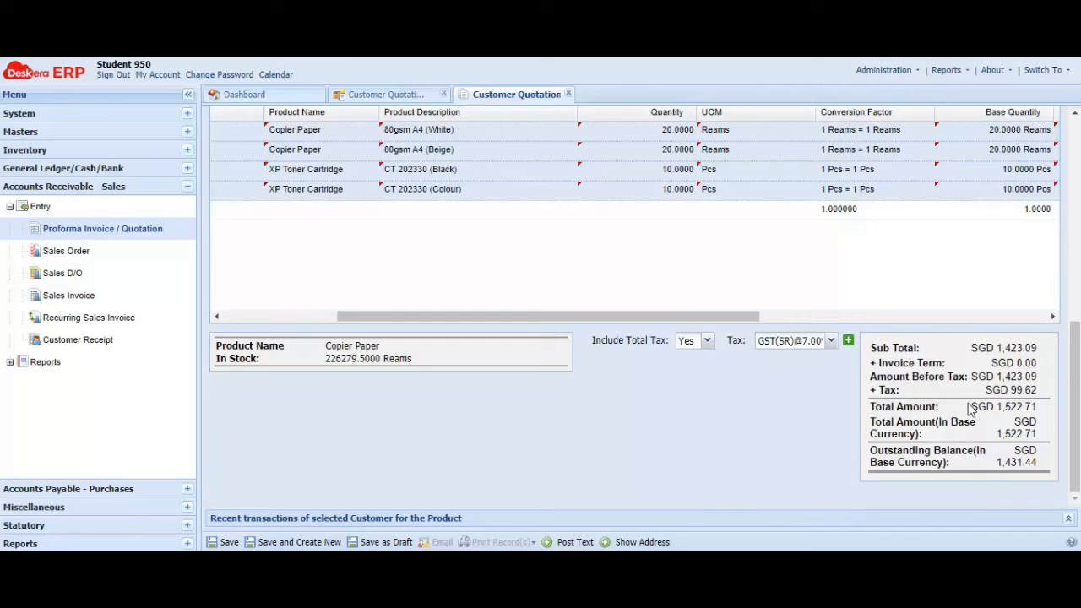
pyautogui.moveTo(971, 406); pyautogui.dragTo(1054, 420)
pyautogui.click(1054, 420)
# Step: Open the quotation's billing and shipping addresses and replace the billing address with the customer's full postal address
pyautogui.click(652, 543)
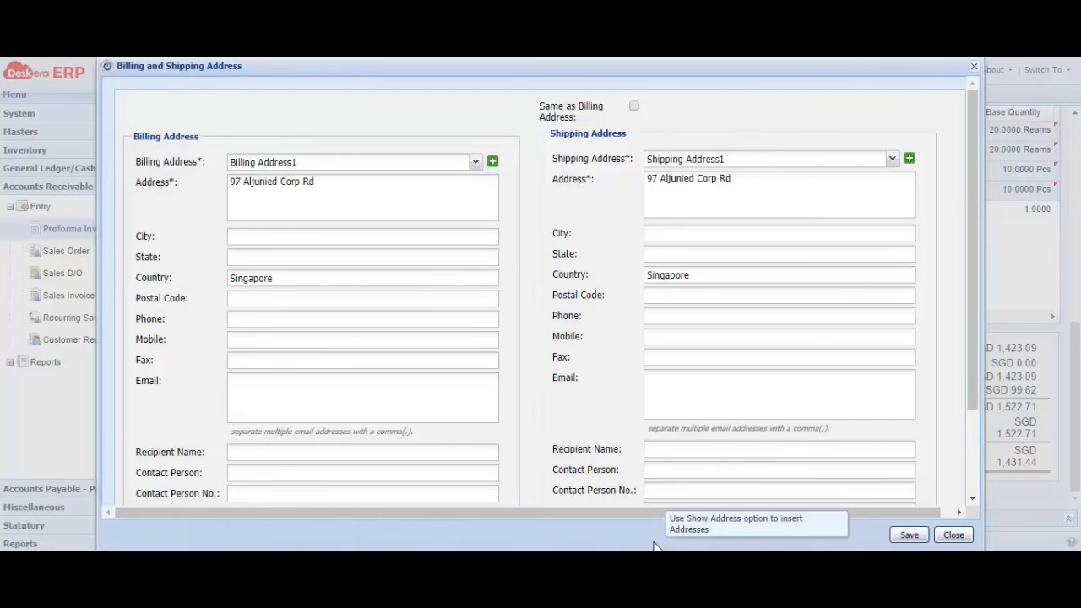
pyautogui.tripleClick(332, 192)
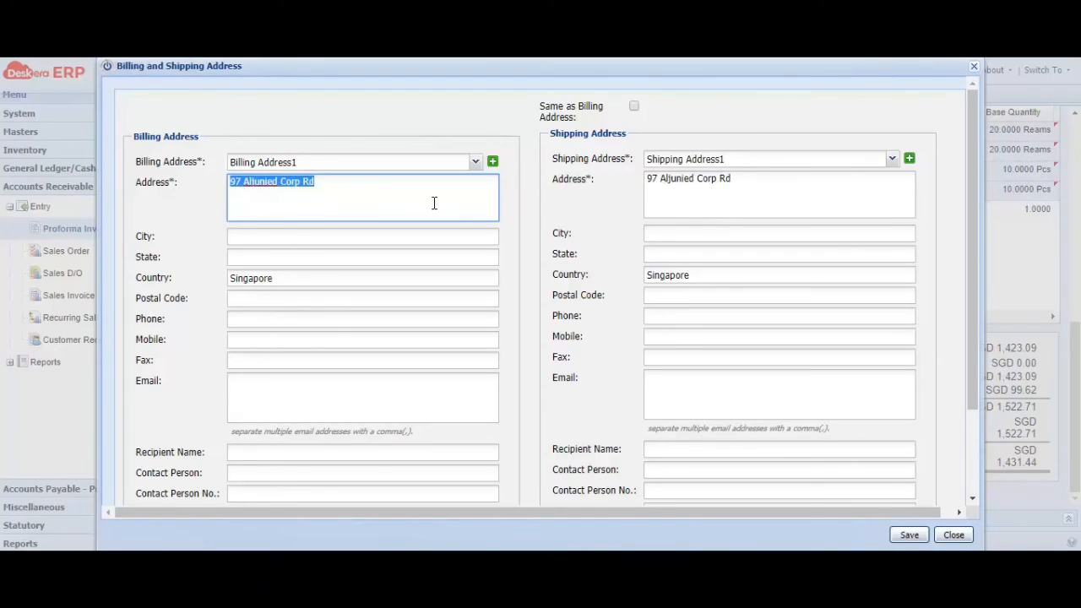
pyautogui.write('Star')
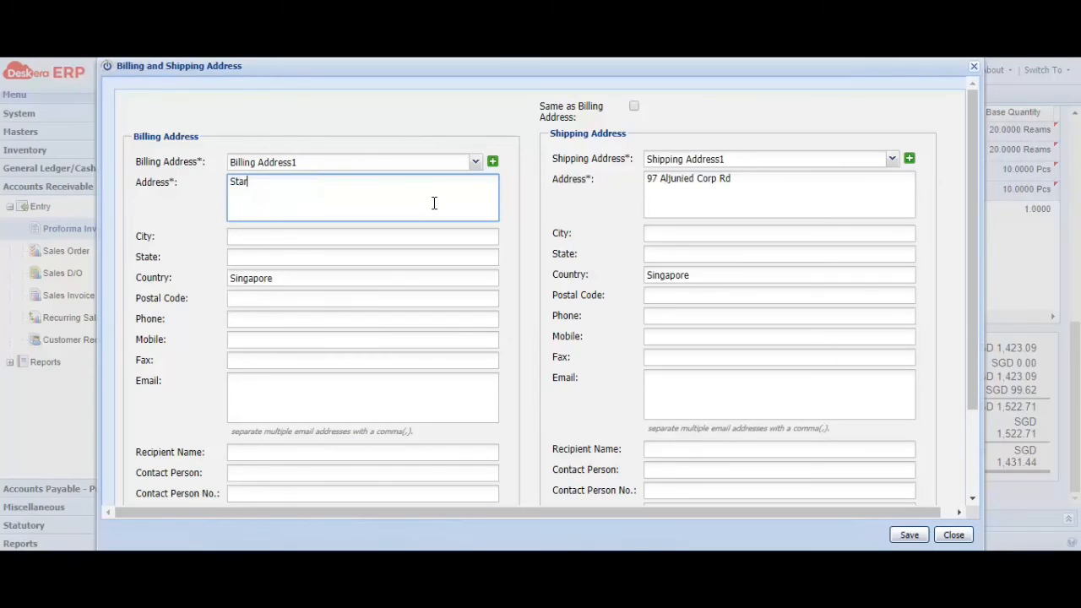
pyautogui.write('light Building')
pyautogui.press('Return')
pyautogui.write('Blk 122 ')
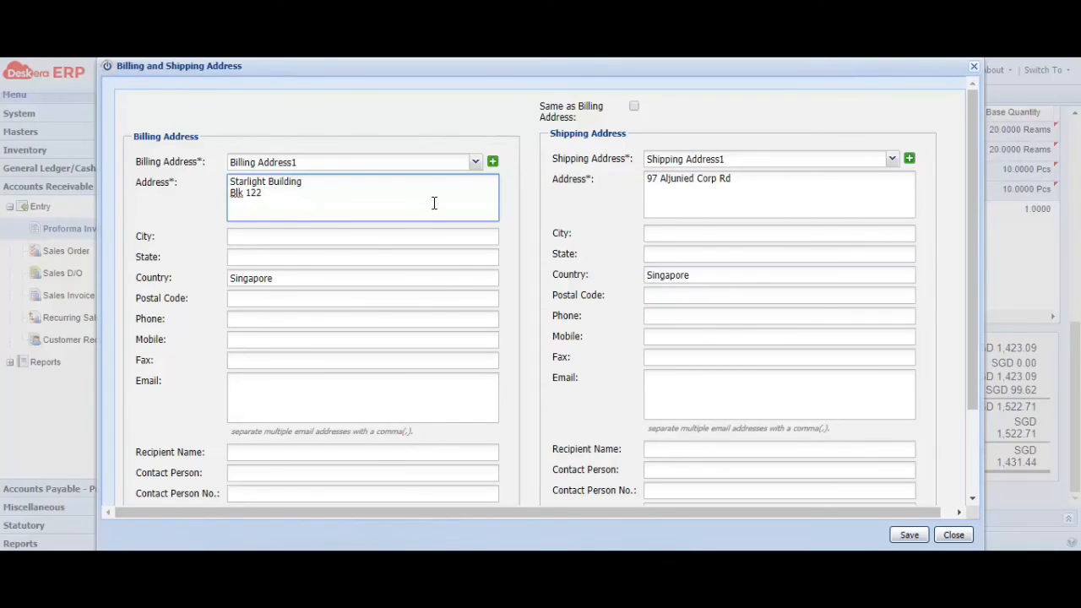
pyautogui.write('#07-')
pyautogui.write('554 ')
pyautogui.write('Brandon Stree')
pyautogui.write('t')
pyautogui.press('Return')
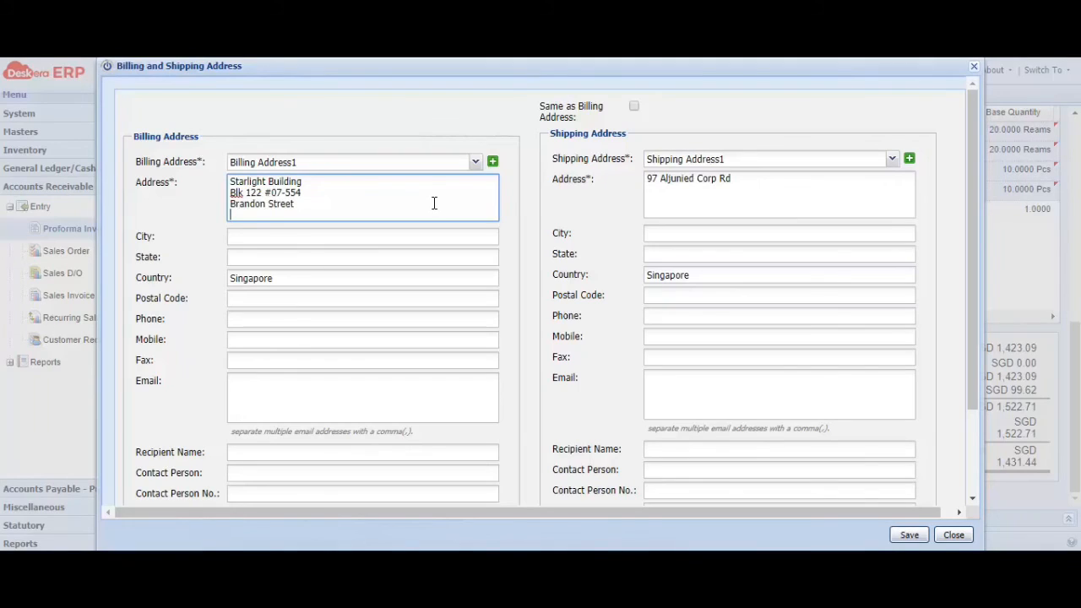
pyautogui.write('Singapore 456122')
# Step: Make the shipping address the same as the billing address and save the address details
pyautogui.click(634, 106)
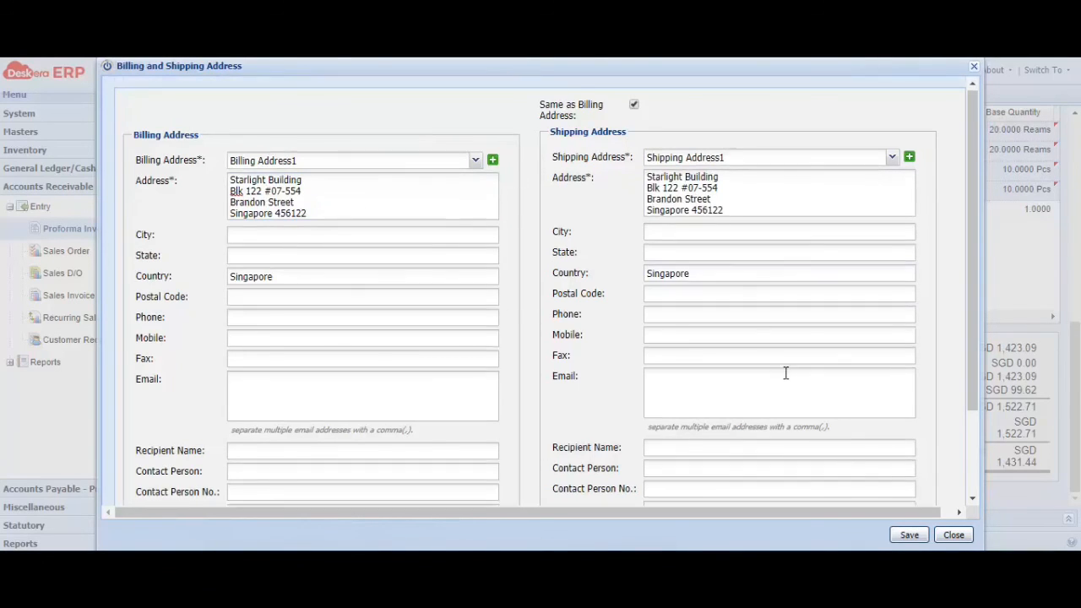
pyautogui.scroll(-3, 785, 374)
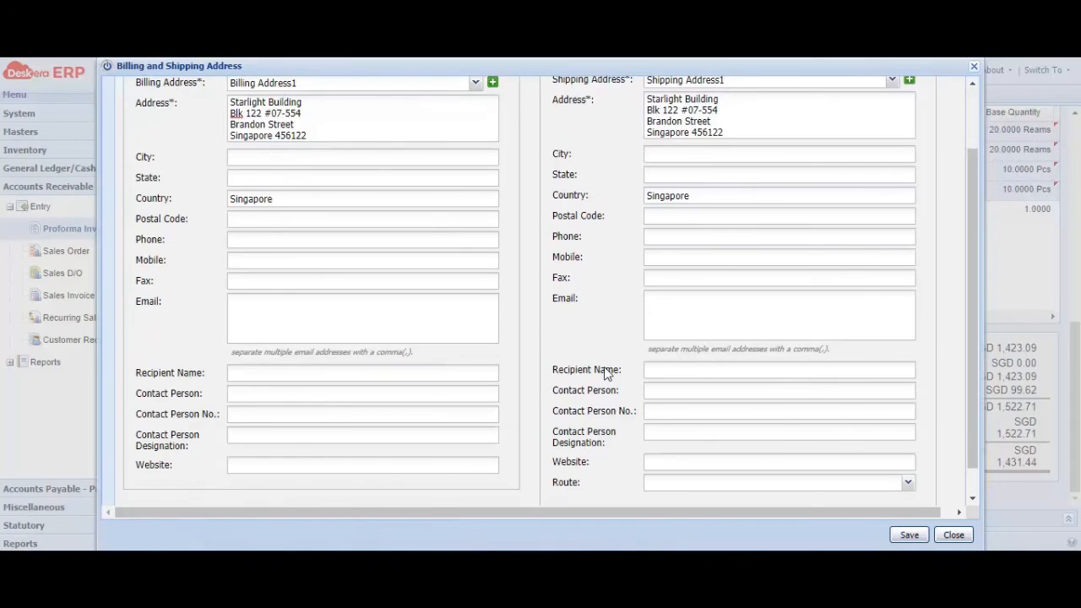
pyautogui.scroll(3, 578, 314)
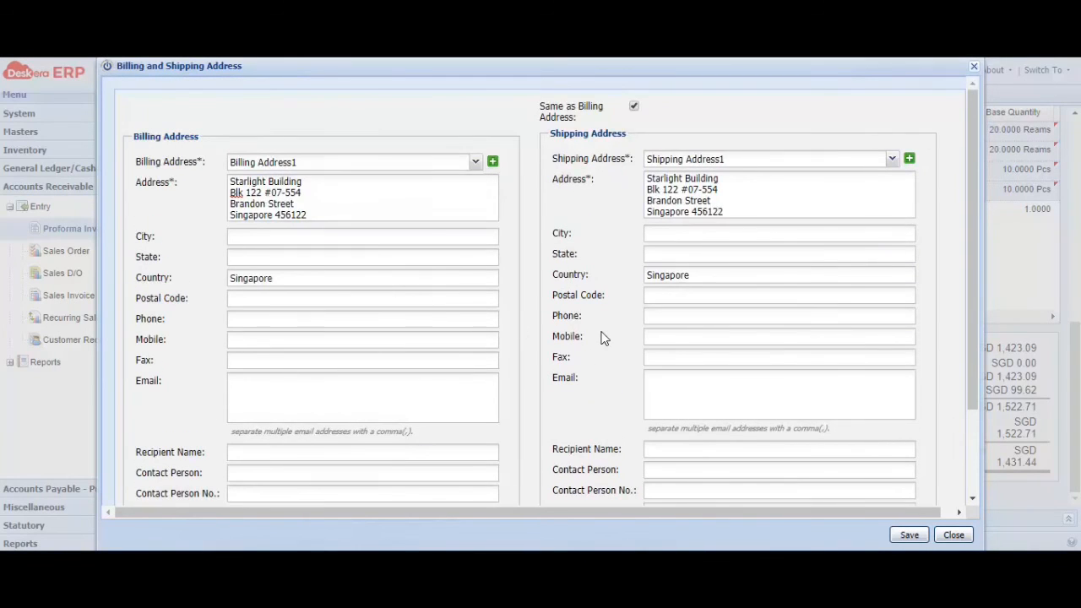
pyautogui.scroll(-4, 603, 338)
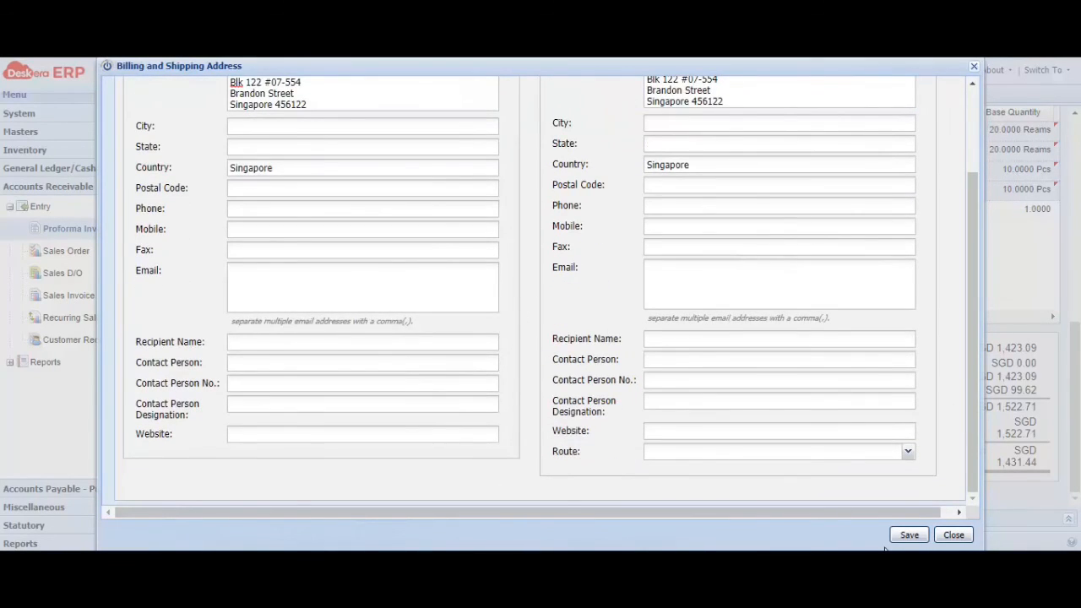
pyautogui.click(909, 535)
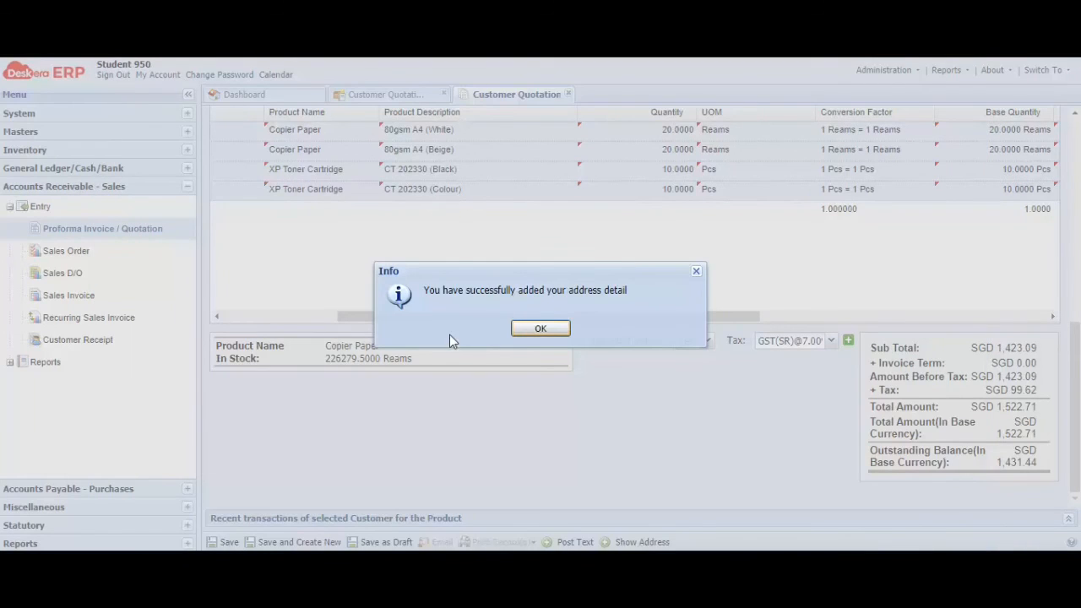
pyautogui.click(540, 329)
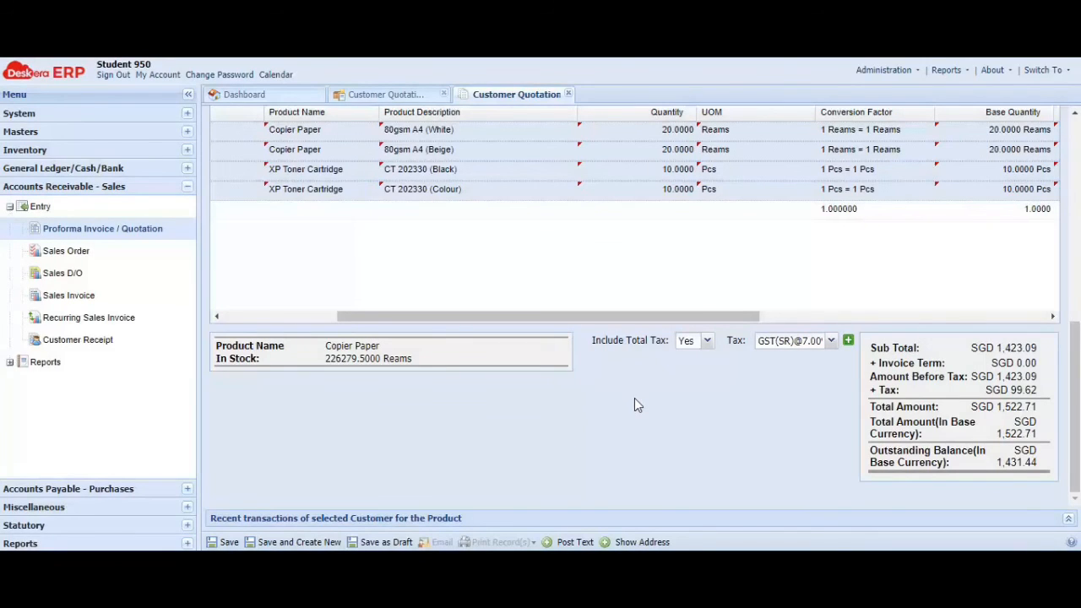
# Step: Save the customer quotation record, confirm the save and dismiss the refresh notification
pyautogui.click(226, 543)
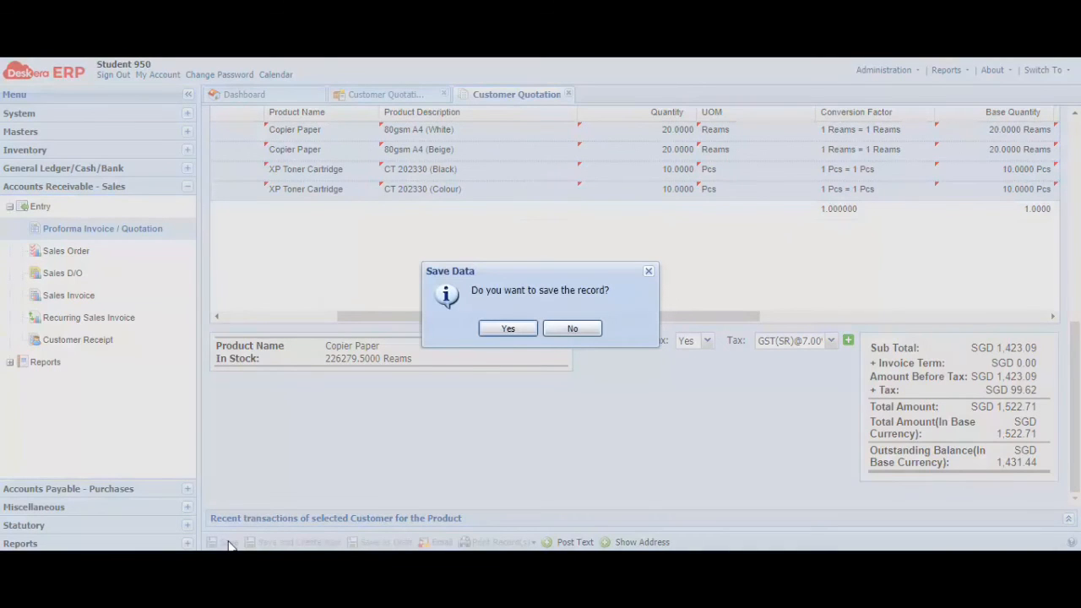
pyautogui.click(512, 329)
pyautogui.click(516, 329)
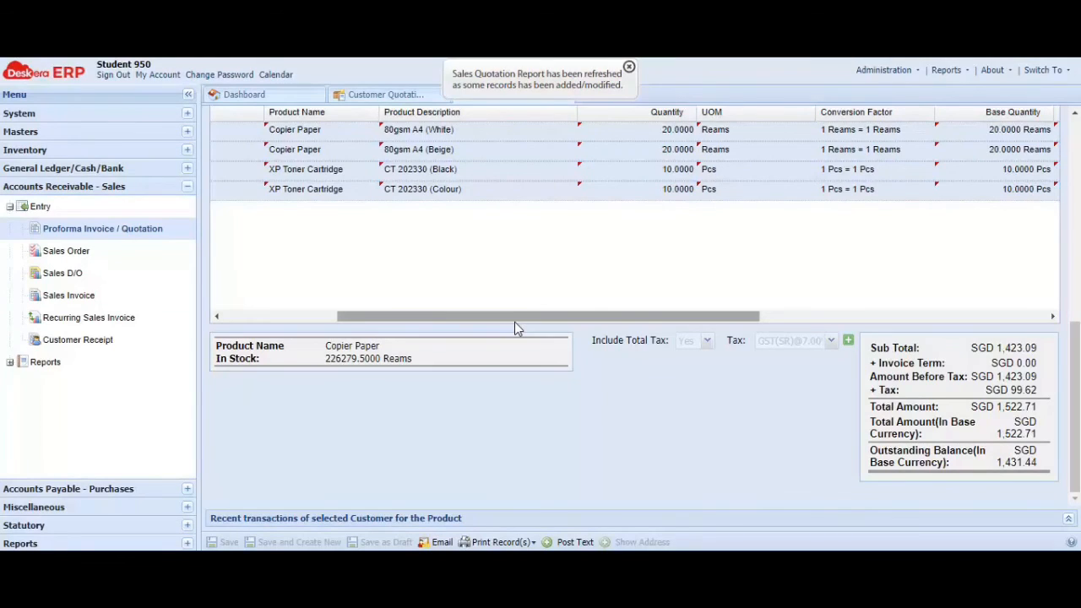
pyautogui.click(629, 66)
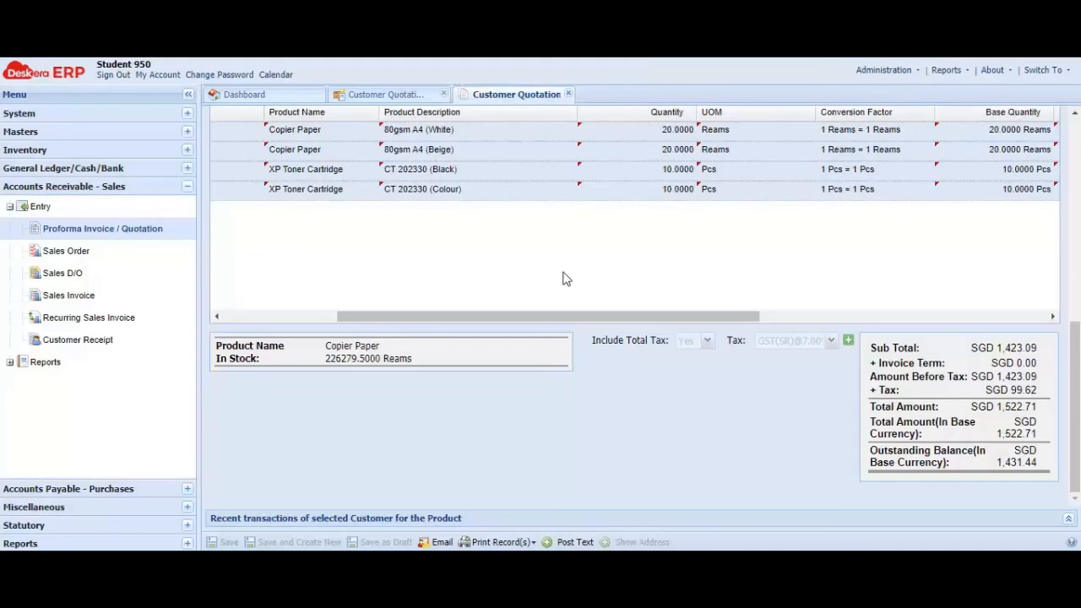
# Step: Print the quotation with the default template and prefix the PDF's file name with 01_, the person's name and an underscore
pyautogui.click(505, 541)
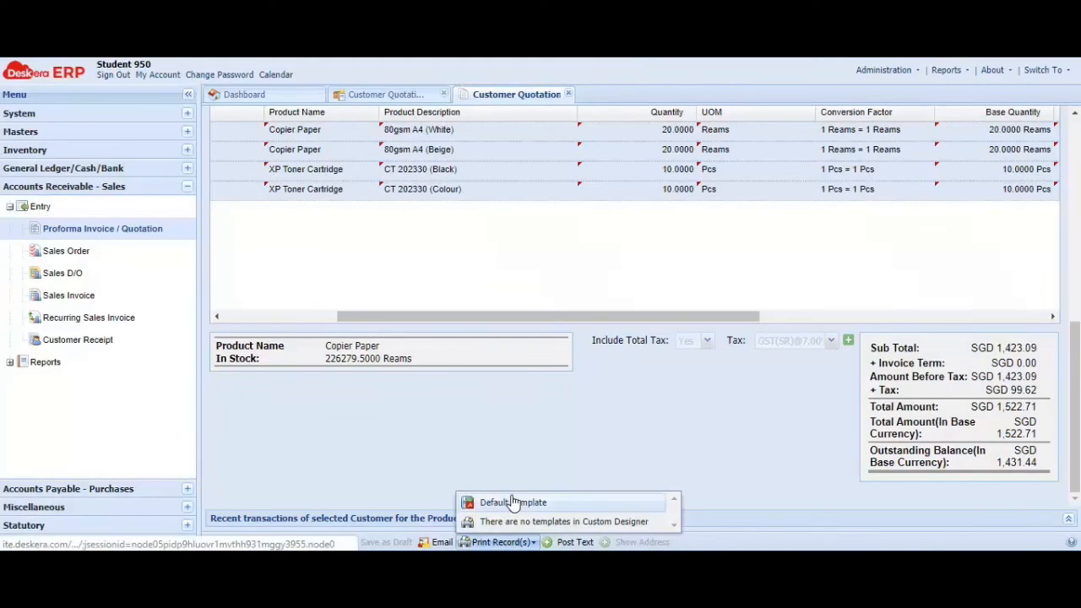
pyautogui.click(512, 503)
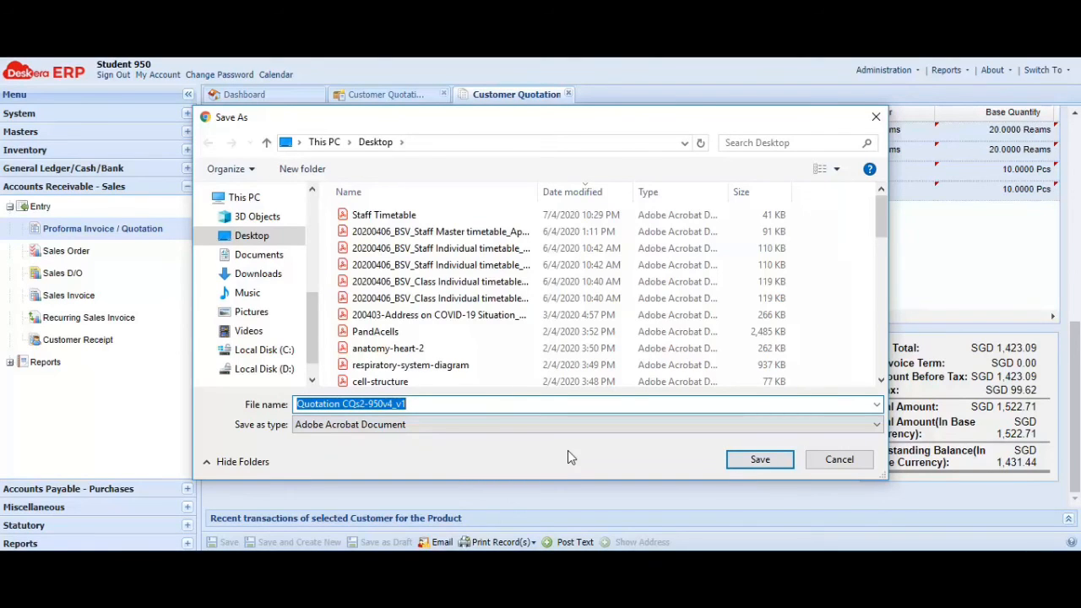
pyautogui.click(301, 401)
pyautogui.write('01_')
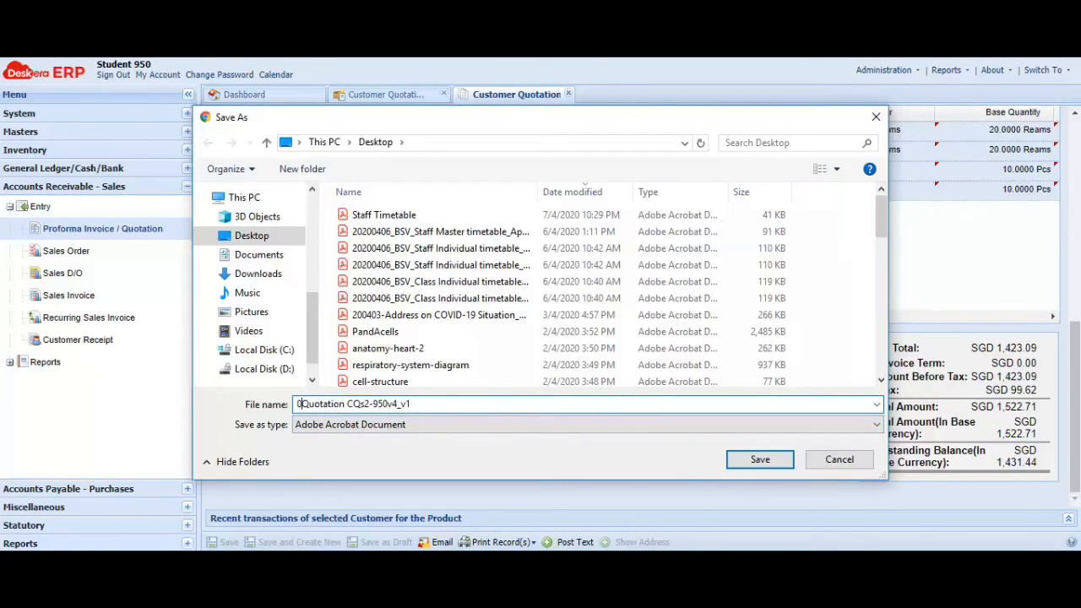
pyautogui.write('VSSuguna')
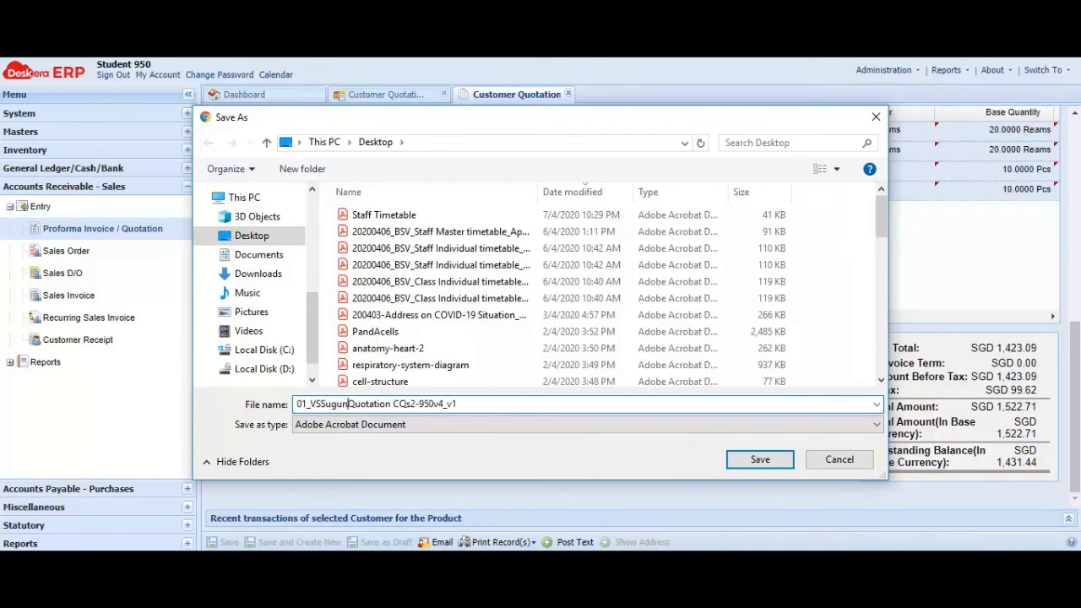
pyautogui.write('_')
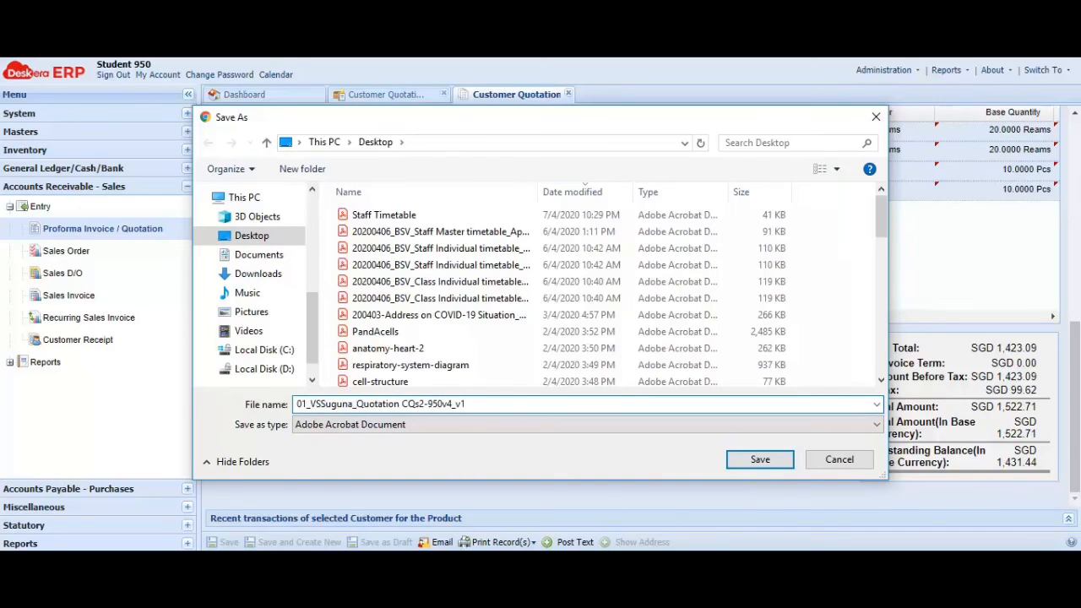